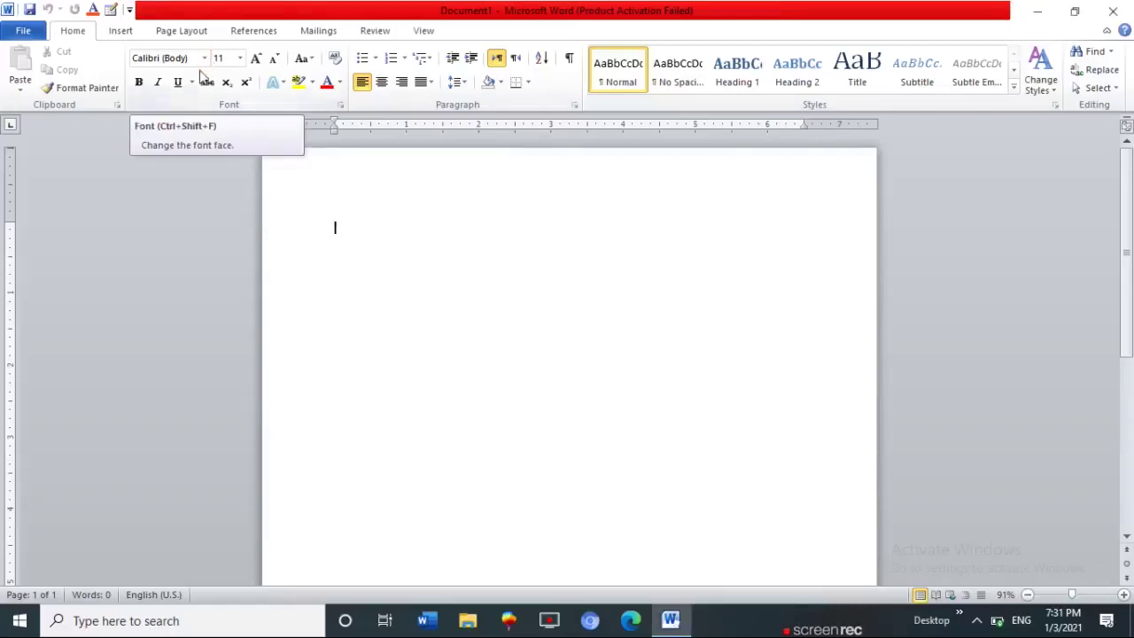
Set the blank document's font to Times New Roman at size 14
click(204, 57)
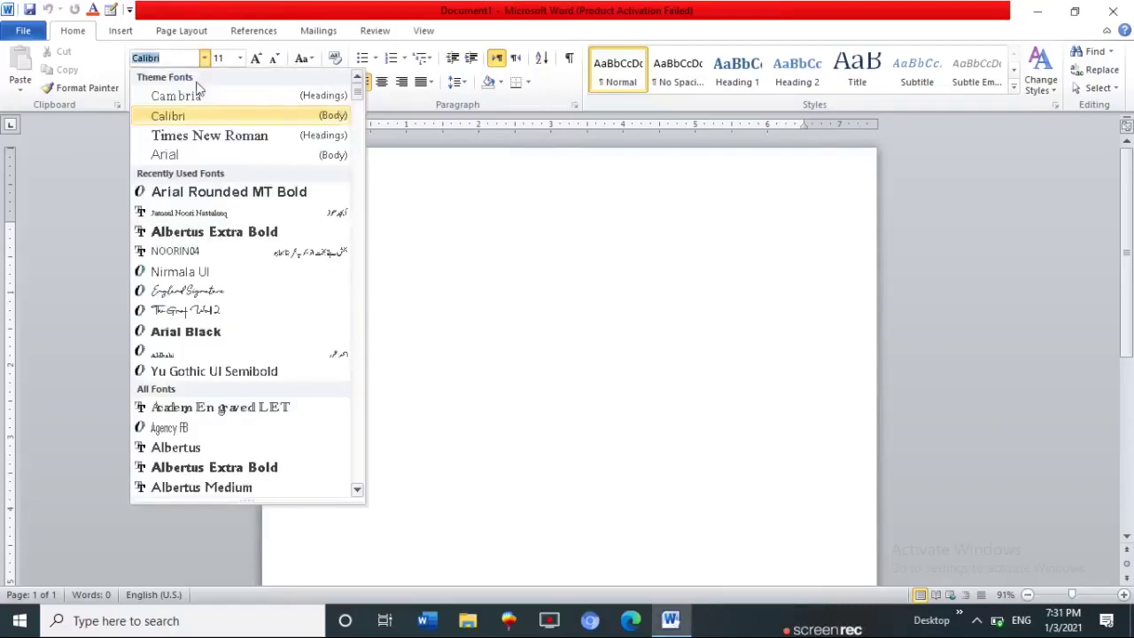
click(169, 132)
click(239, 58)
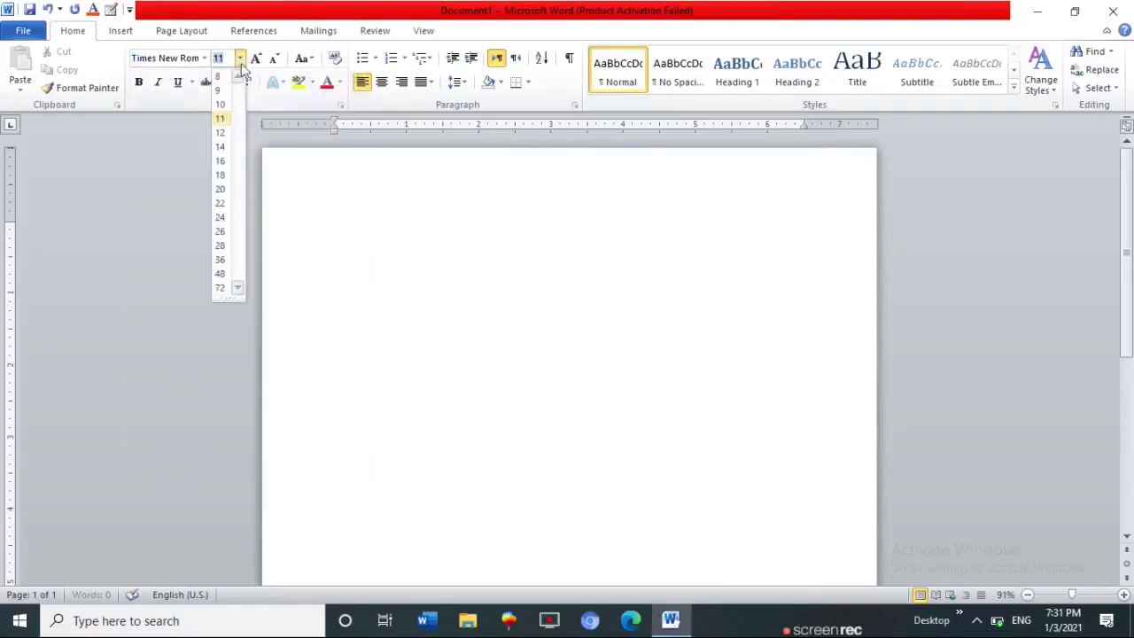
click(221, 147)
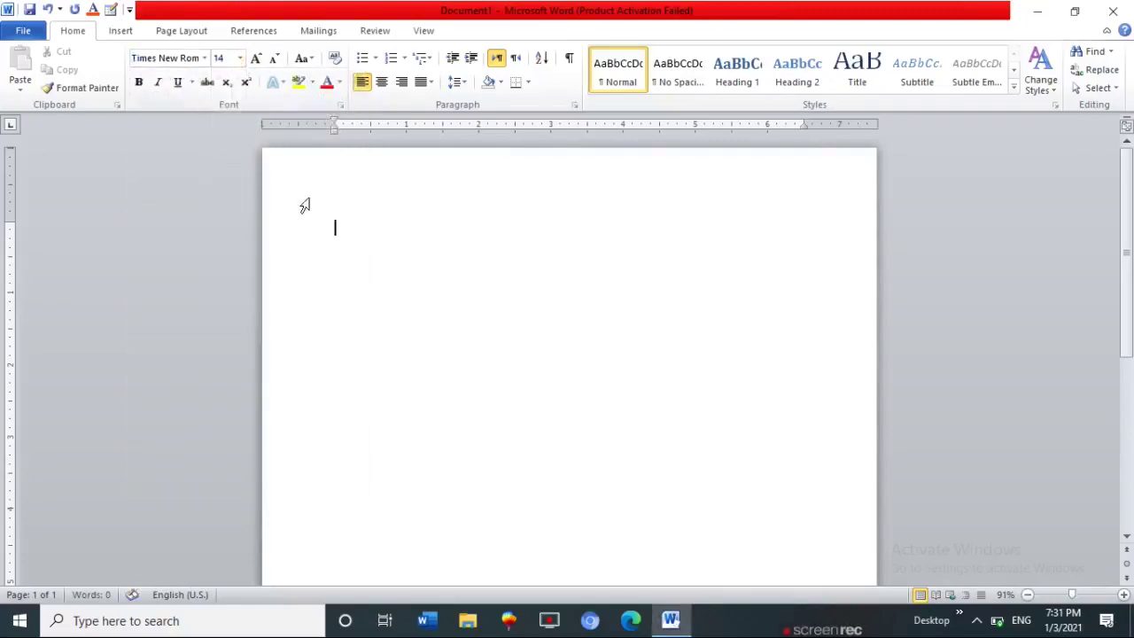
Centre the line and type the title 'Tutorial with Entertainment' with a capital E
click(381, 82)
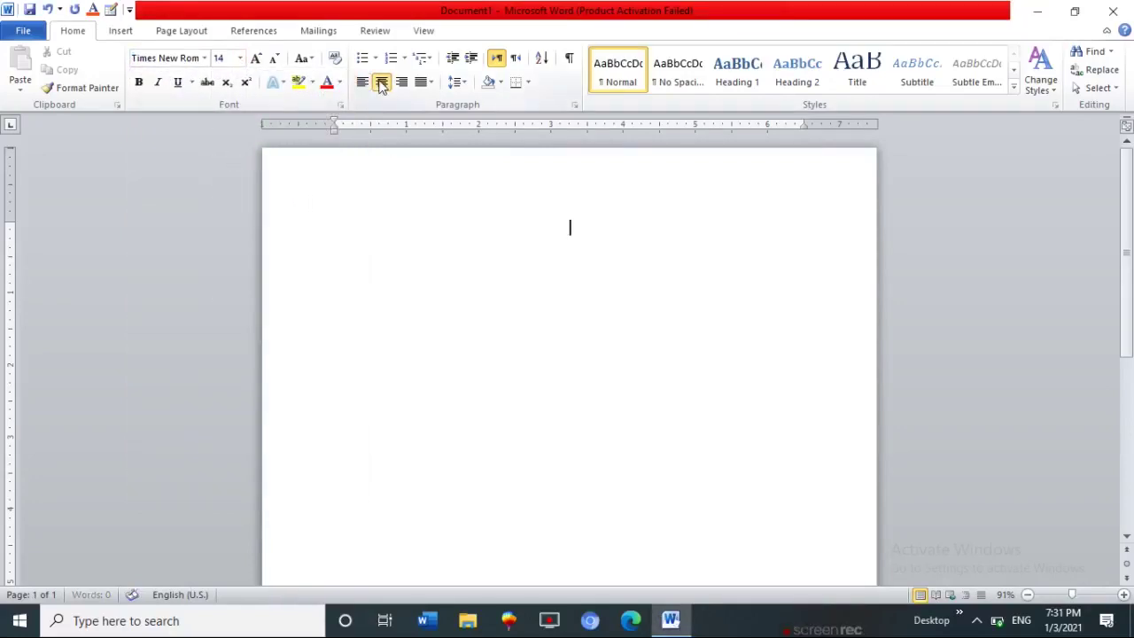
text(Tut)
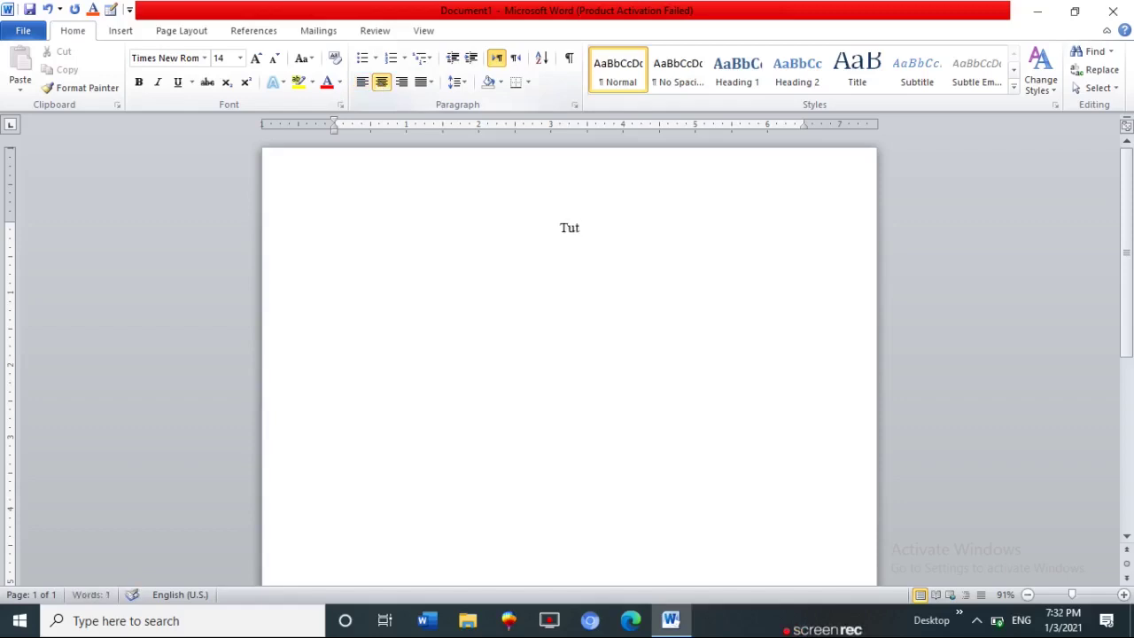
text(ori)
text(al wi)
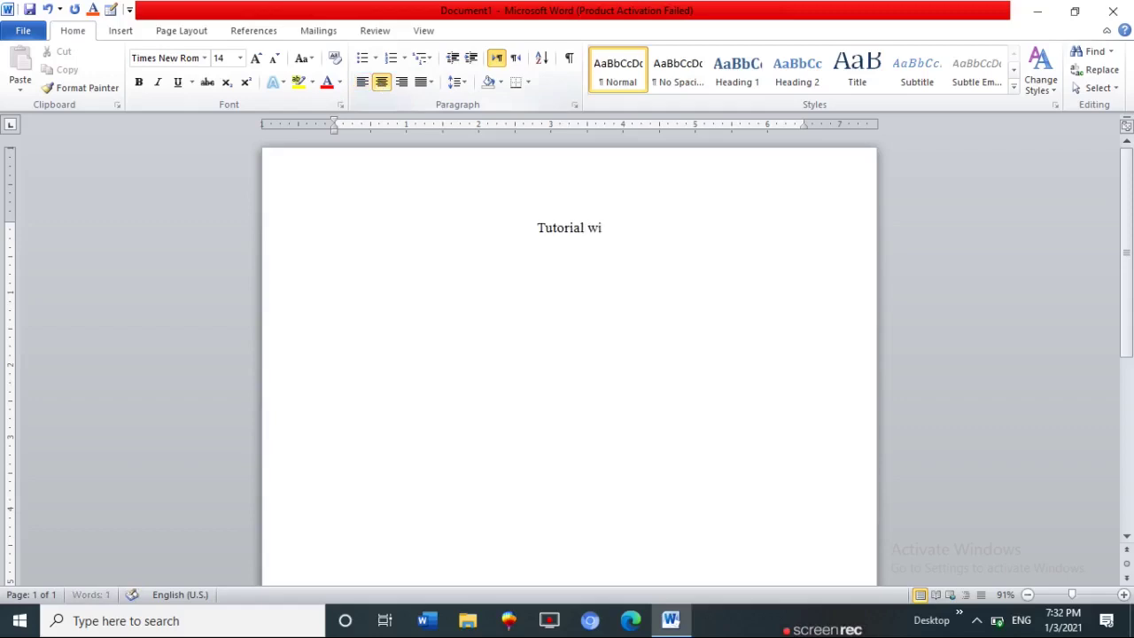
text(th entert)
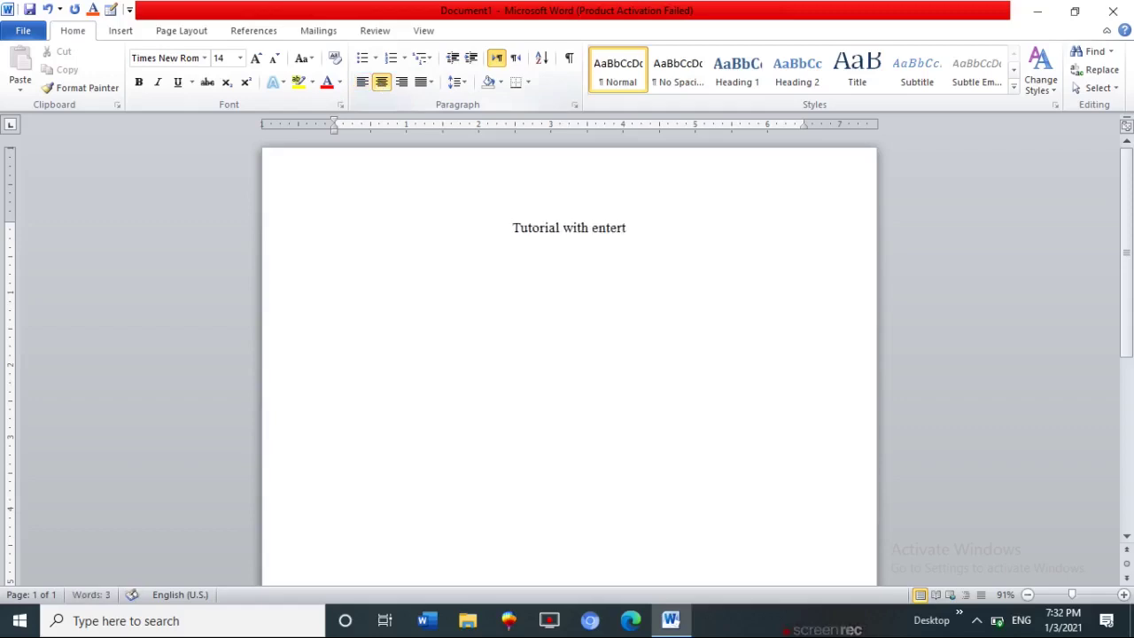
text(ainmen)
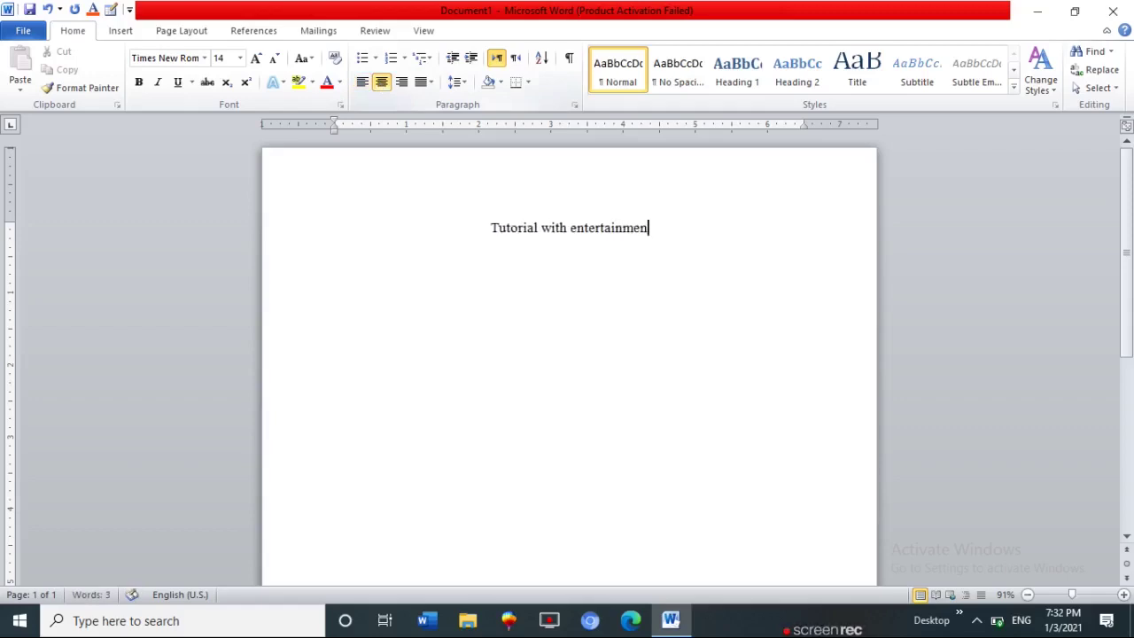
text(t)
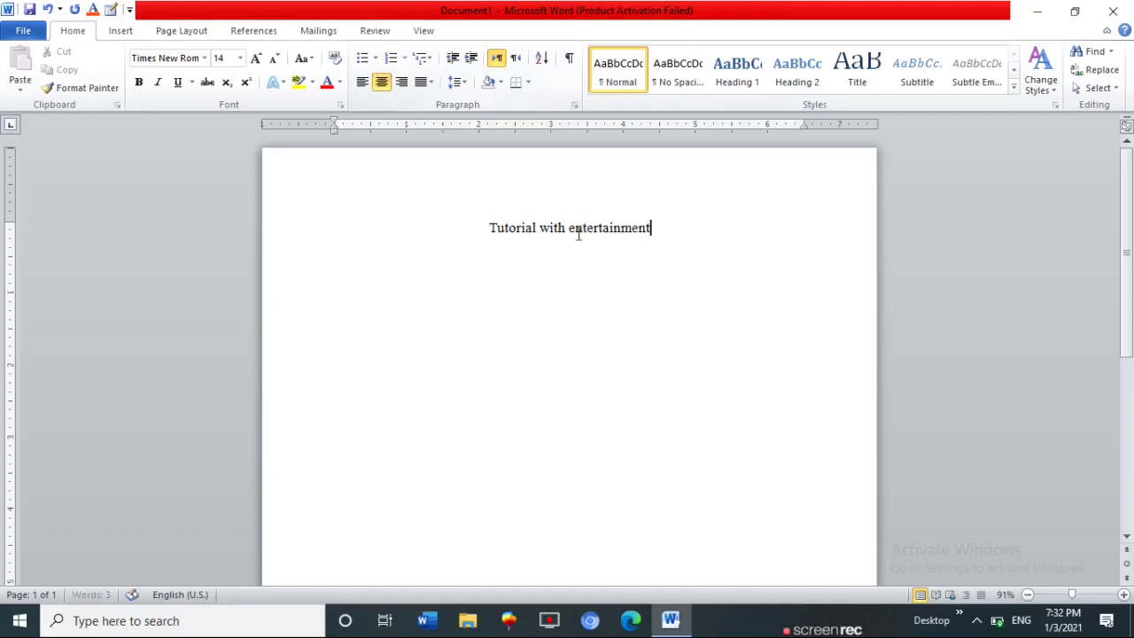
click(575, 228)
key(BackSpace)
text(E)
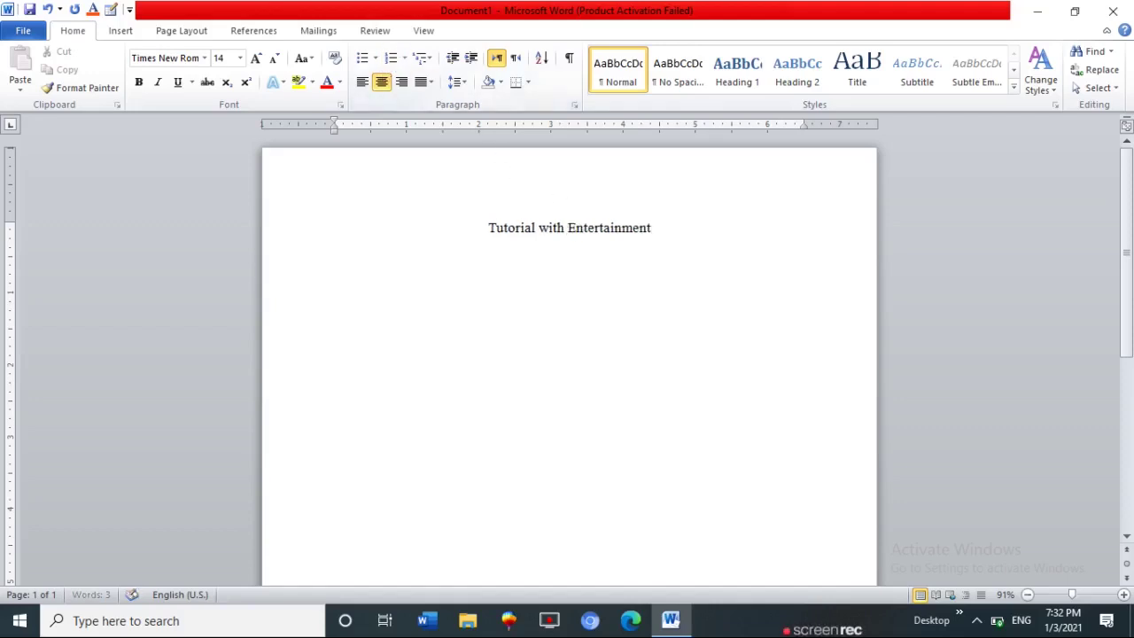
click(654, 234)
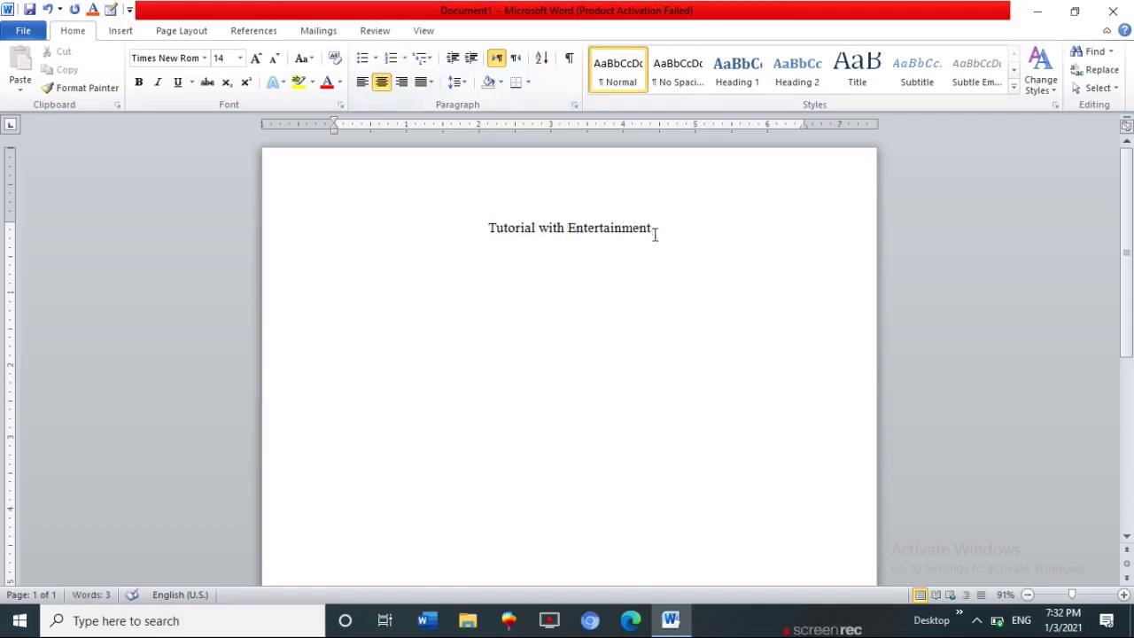
On a new line, type 'Address: Youtube Channel', fixing the misspelling
key(Return)
text(dre)
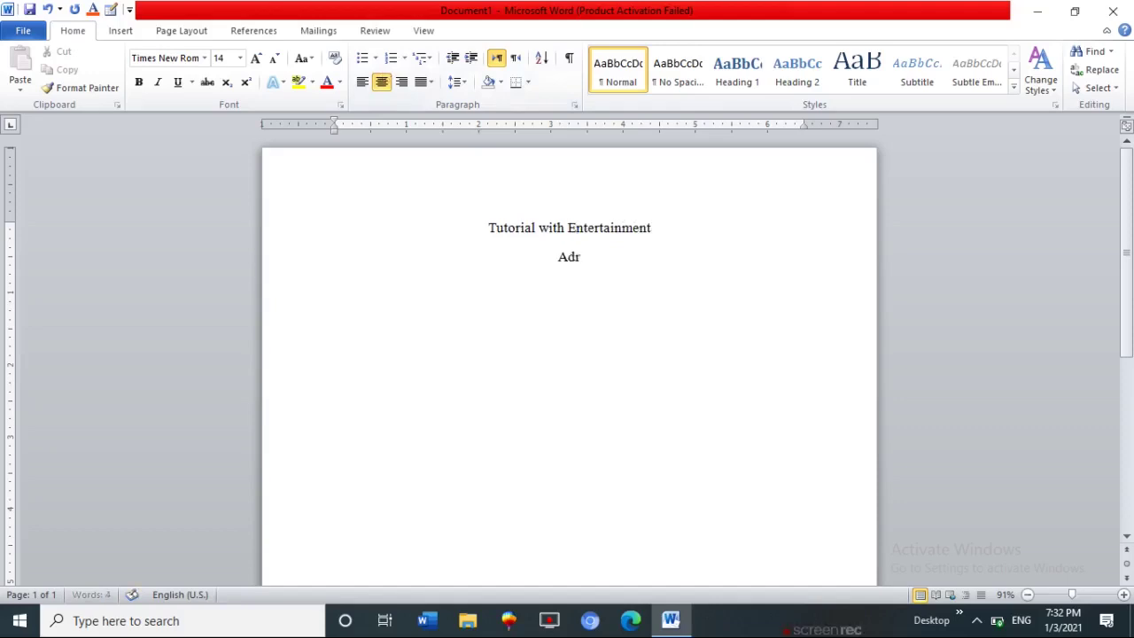
text(ss)
key(BackSpace)
key(BackSpace)
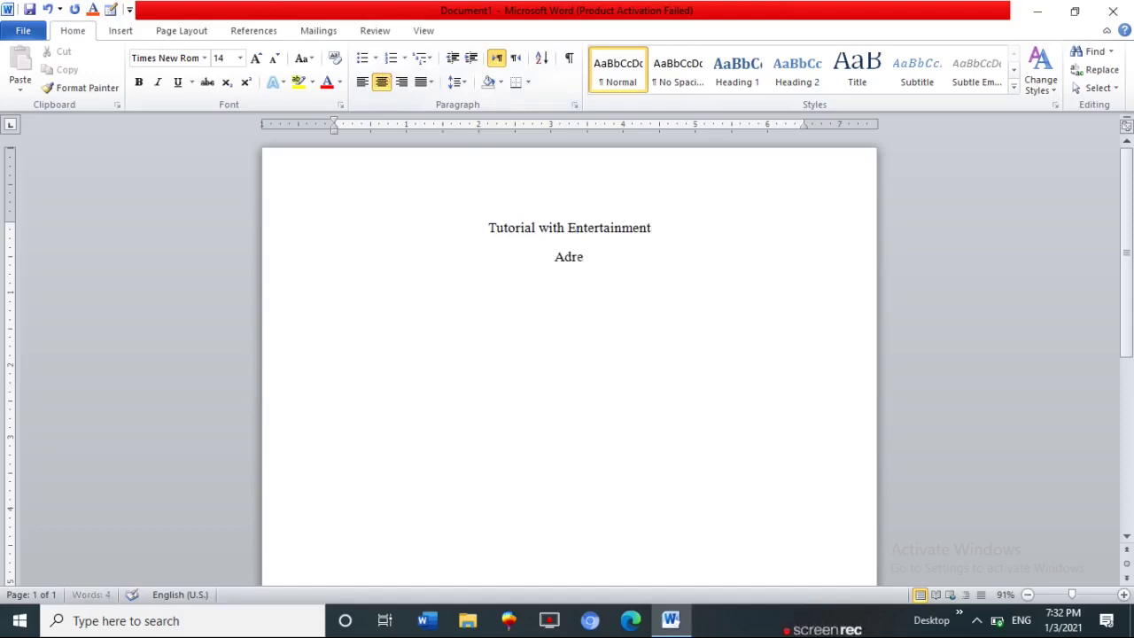
key(BackSpace)
key(BackSpace)
text(dress)
text(: You)
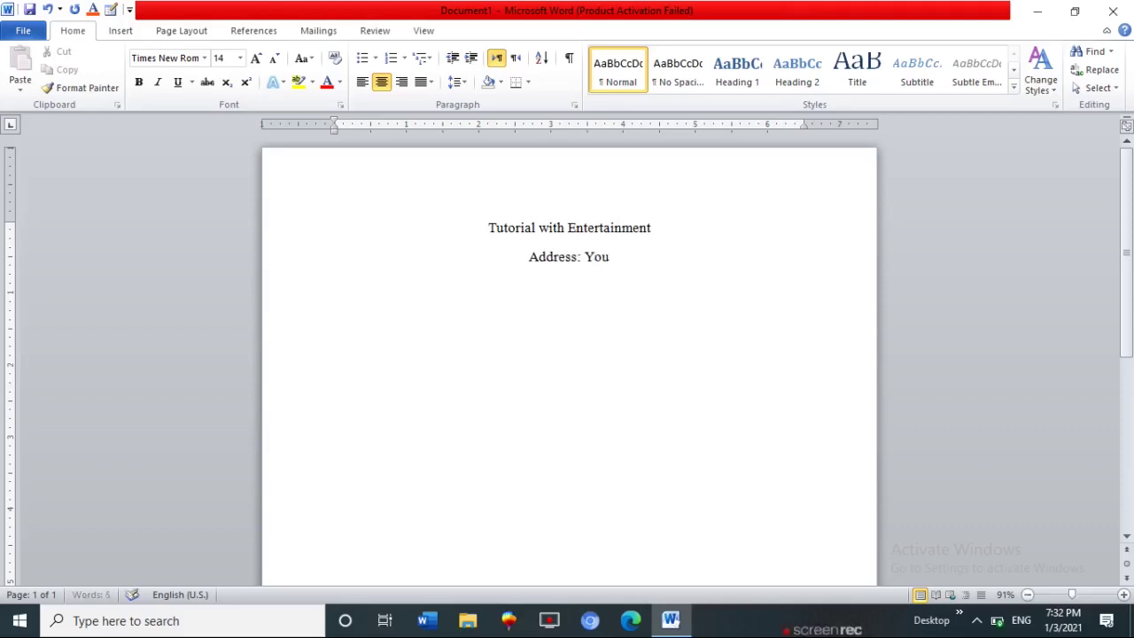
text(tube Chann)
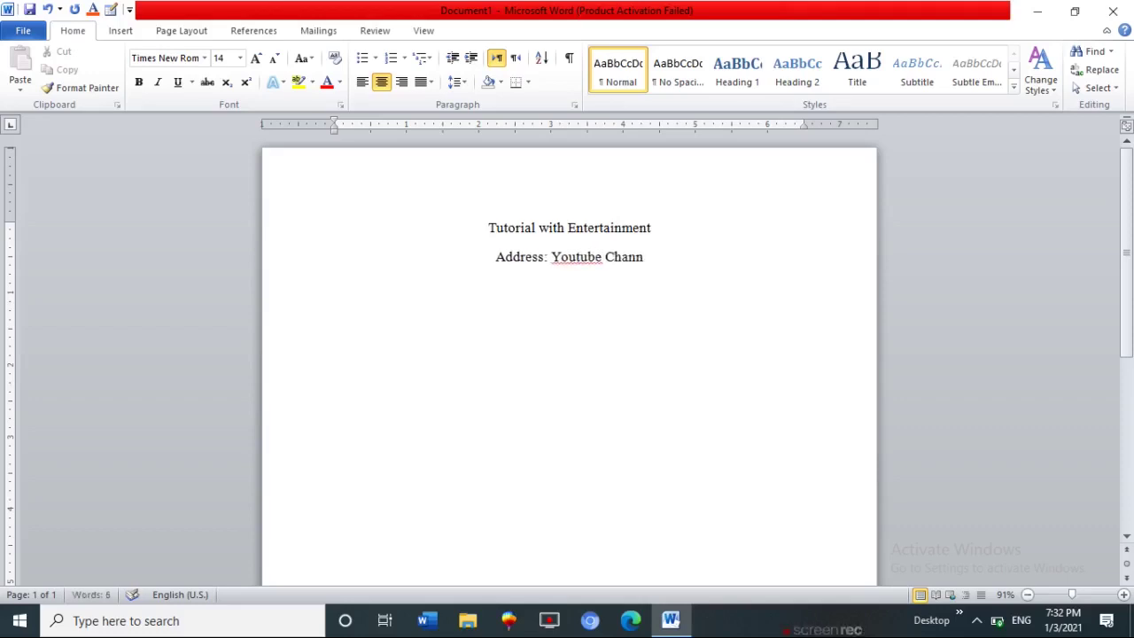
text(el)
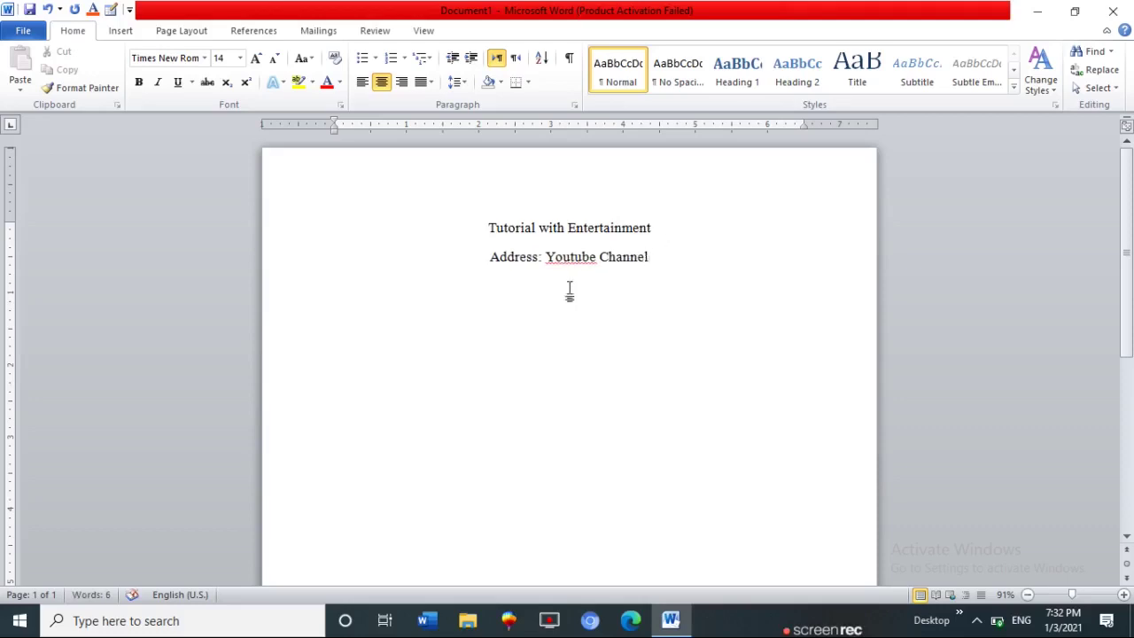
Correct 'Youtube' to 'YouTube' using the spelling suggestion
right_click(582, 253)
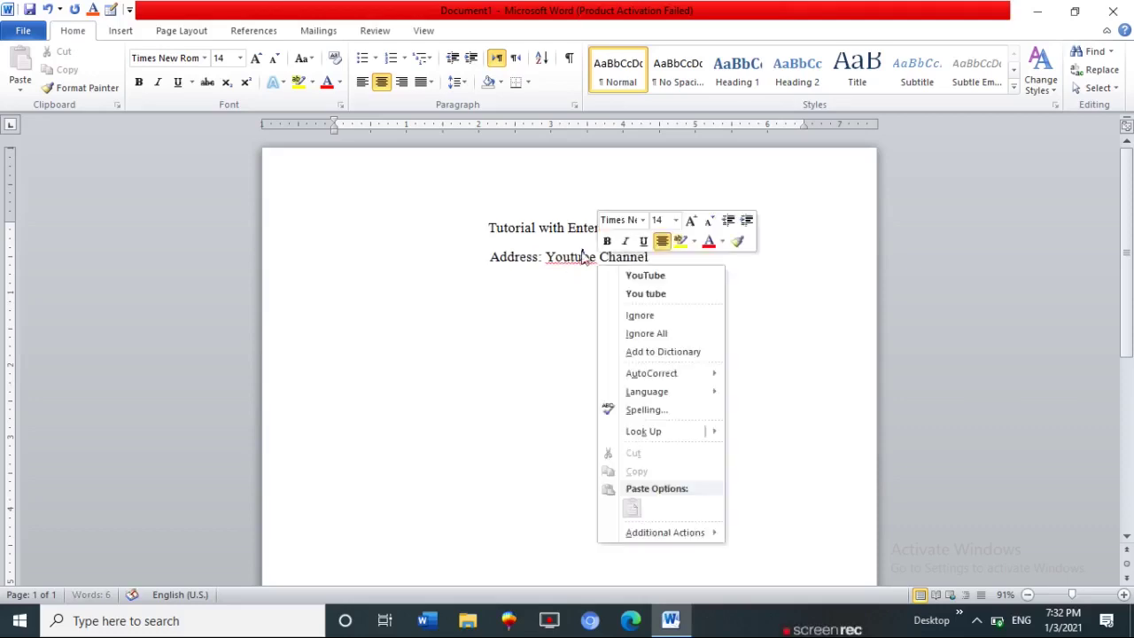
click(629, 273)
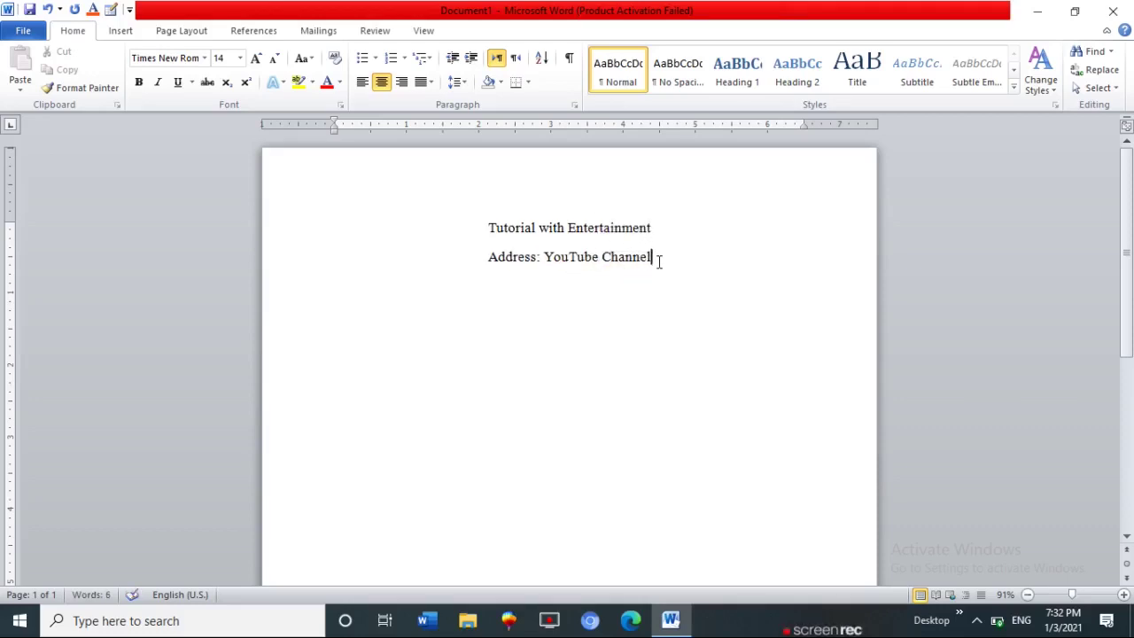
text(M)
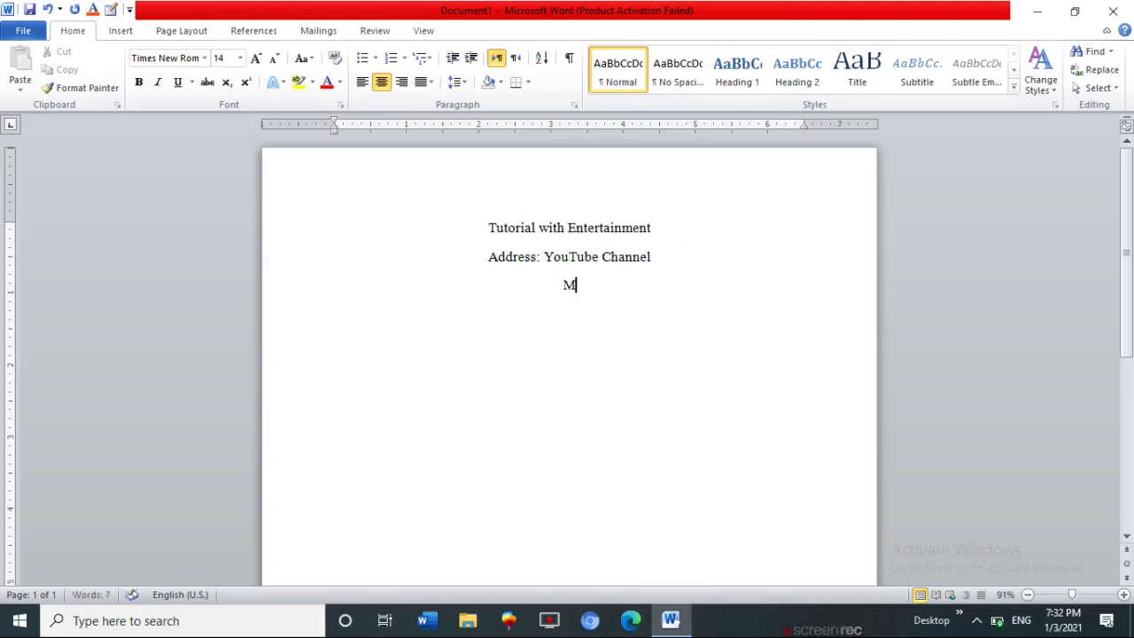
text(o)
key(BackSpace)
key(BackSpace)
Type the third line 'Email:' followed by the channel's e-mail address
text(Em)
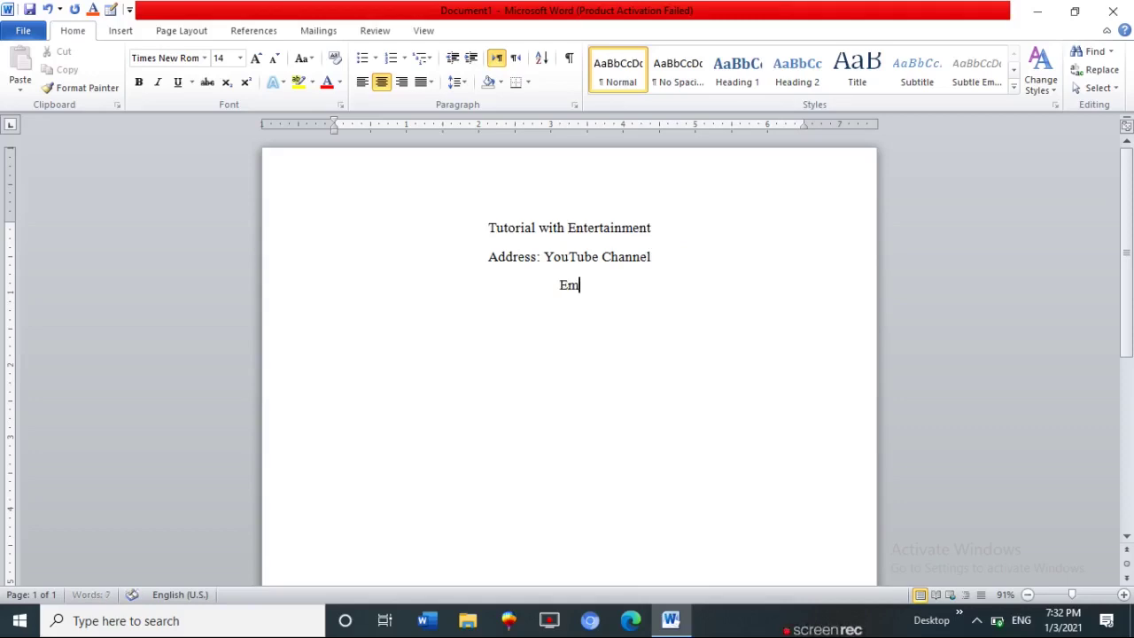
text(ail: )
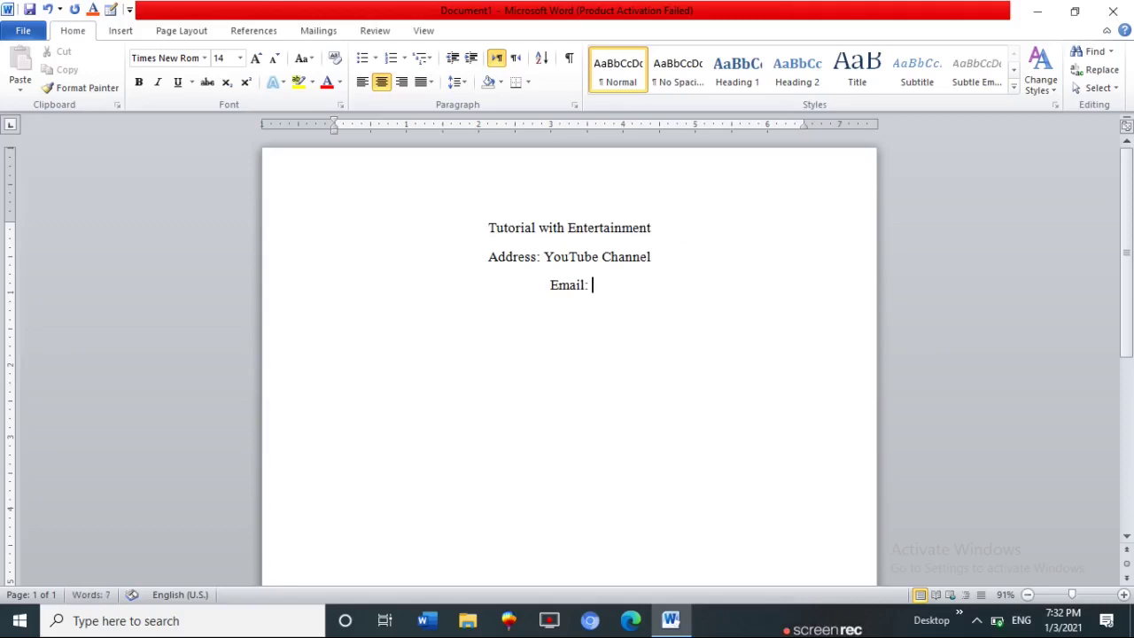
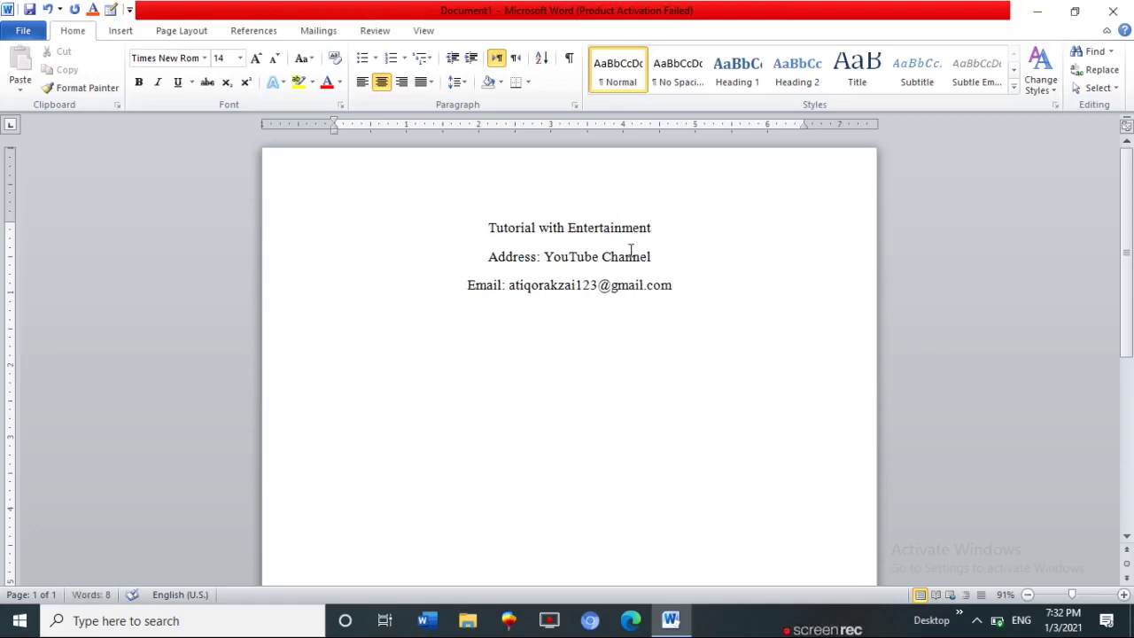
Bold the three heading lines, set 1.0 line spacing and remove space after each paragraph
mouse_move(677, 285)
mouse_down()
mouse_move(554, 225)
mouse_move(487, 227)
mouse_up()
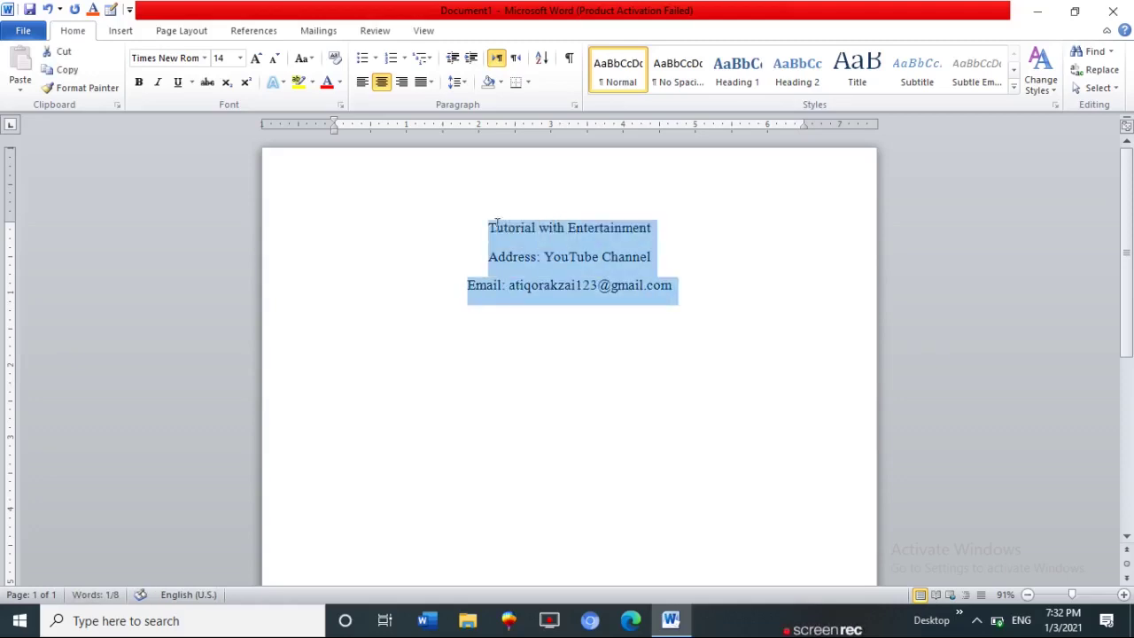
click(138, 81)
click(465, 81)
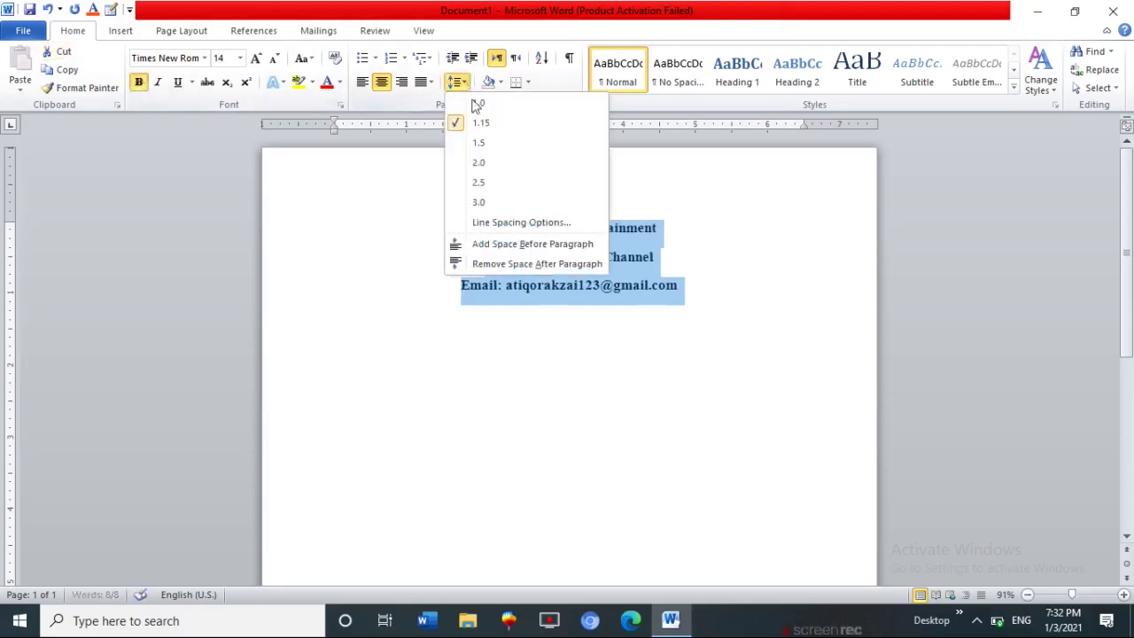
click(476, 101)
click(461, 85)
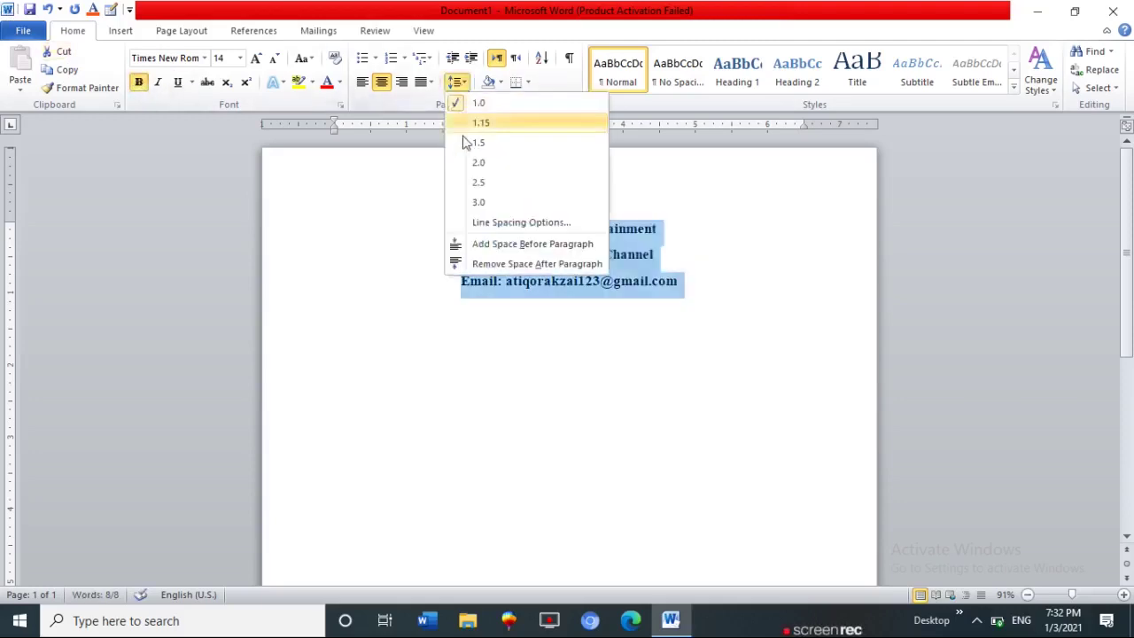
click(470, 260)
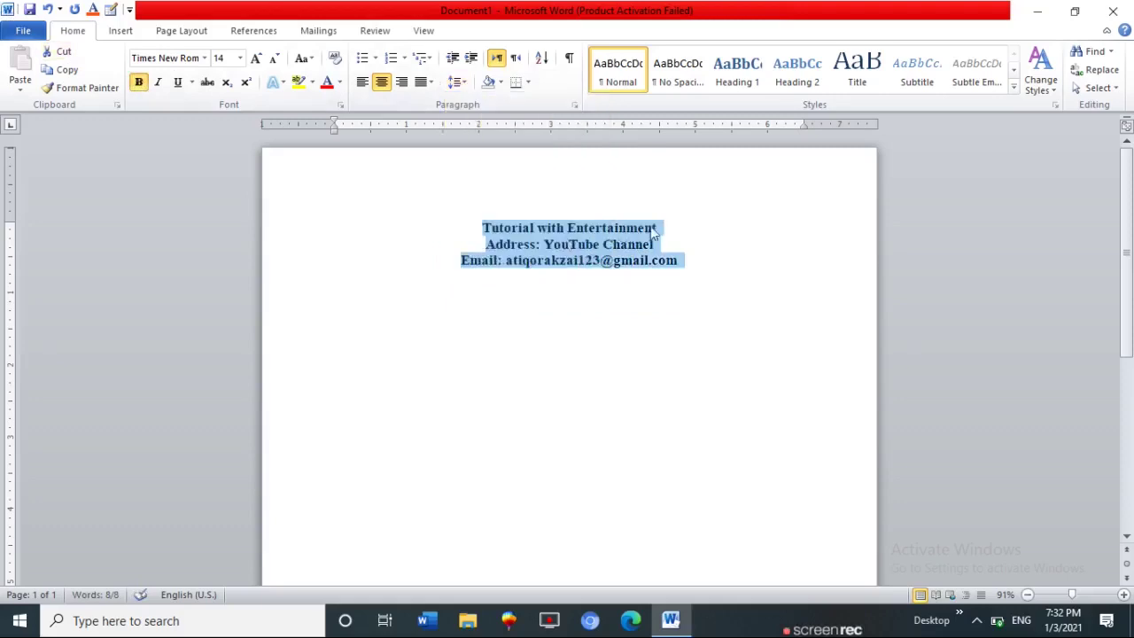
drag(661, 228, 498, 232)
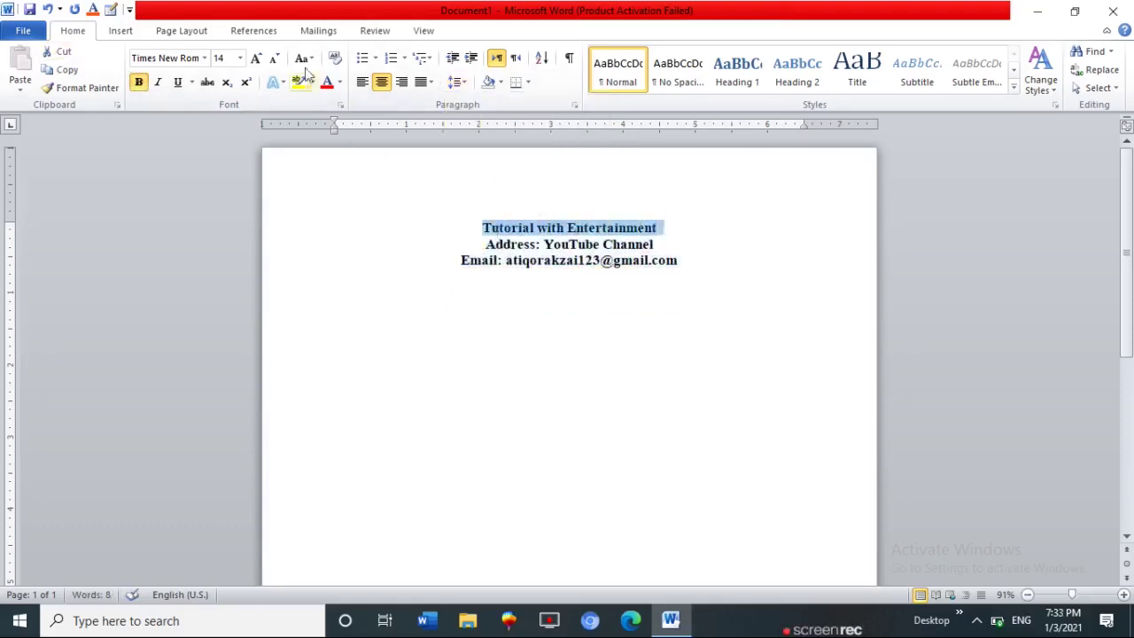
Make the 'Tutorial with Entertainment' title 36 pt and dark red
click(240, 58)
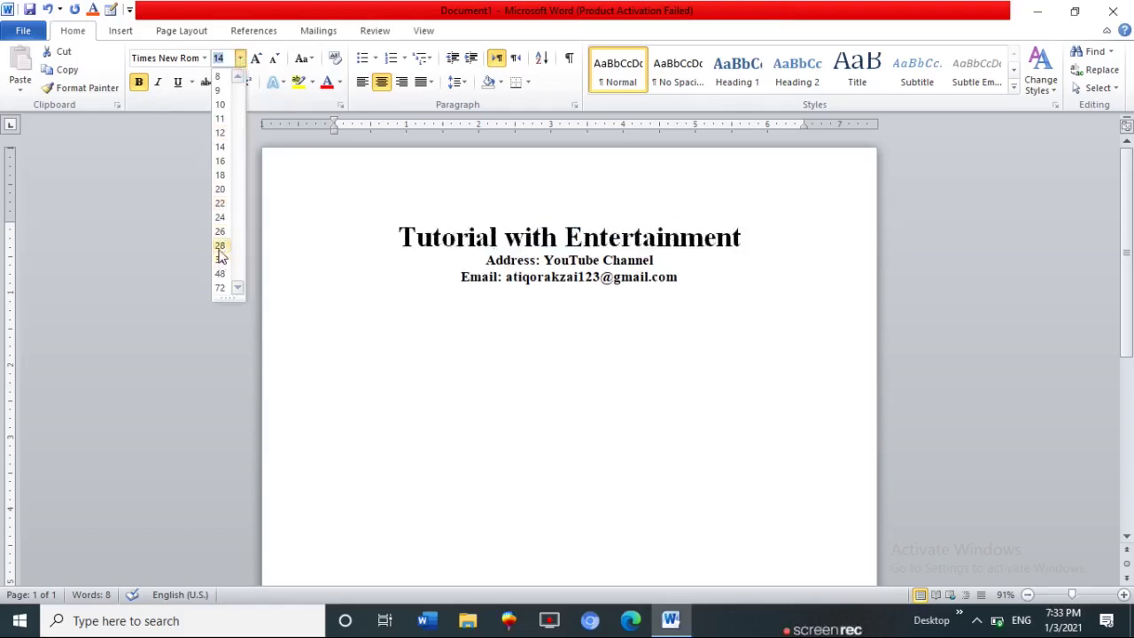
click(220, 258)
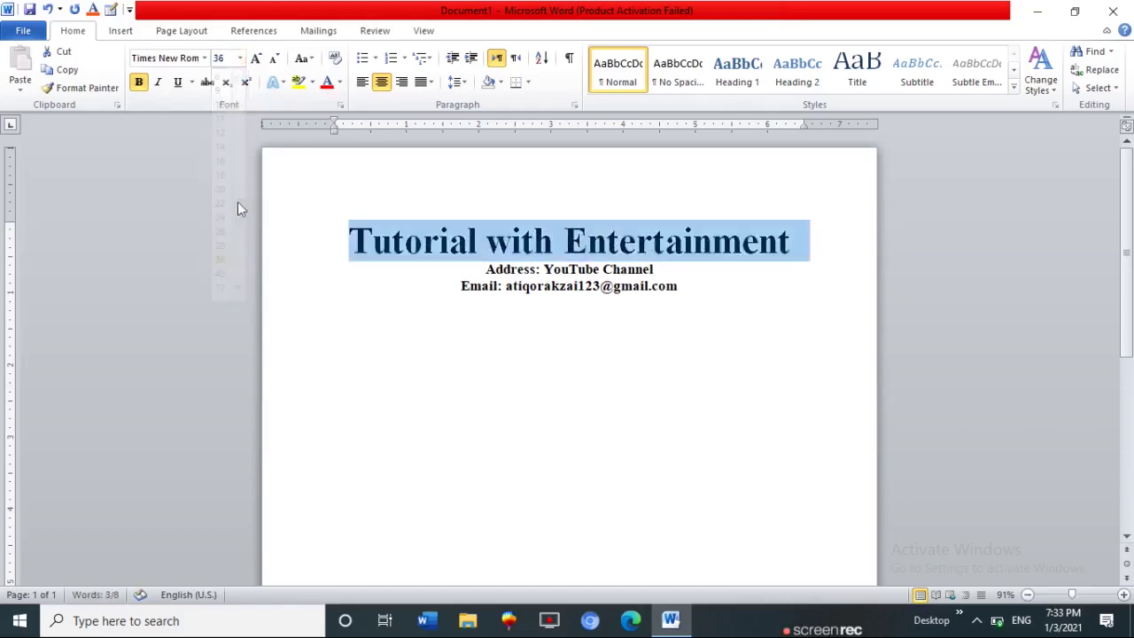
click(326, 82)
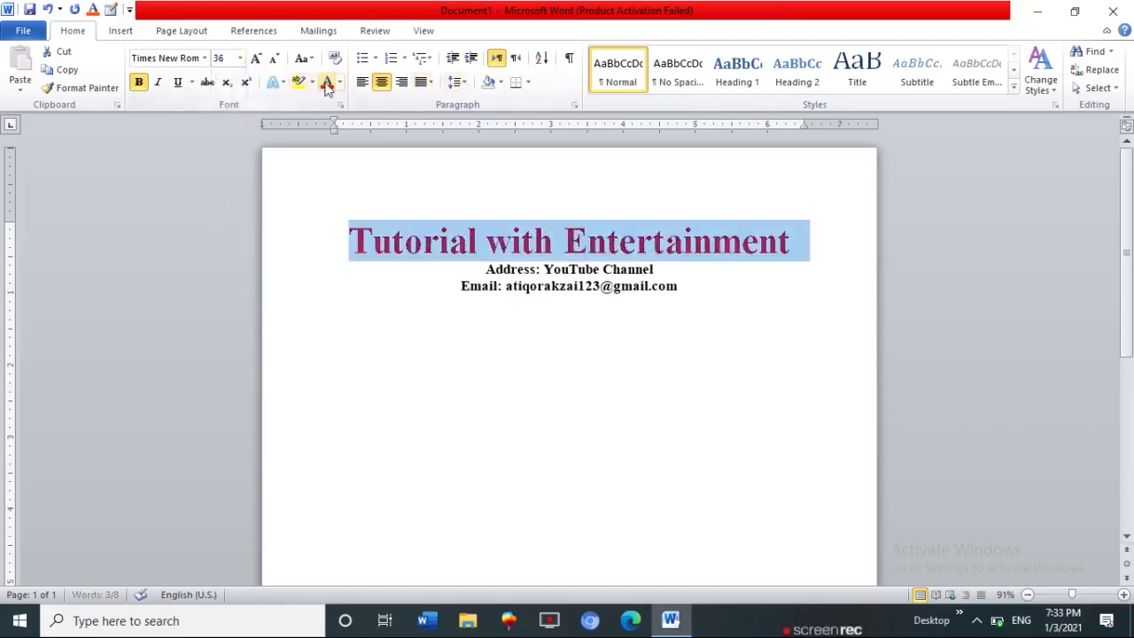
click(339, 82)
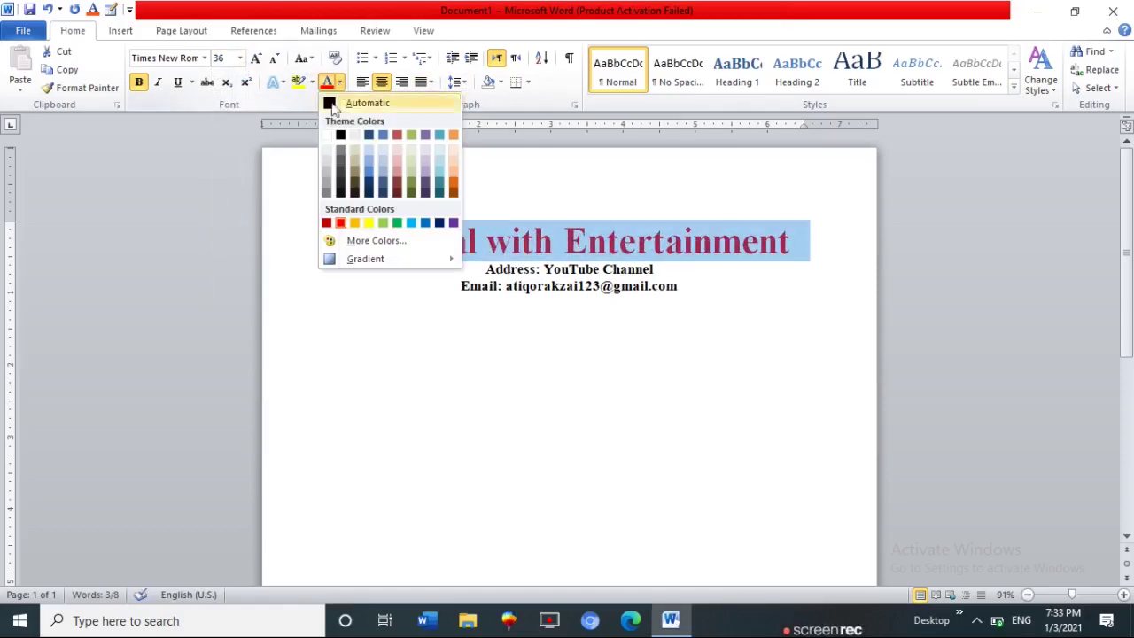
click(326, 222)
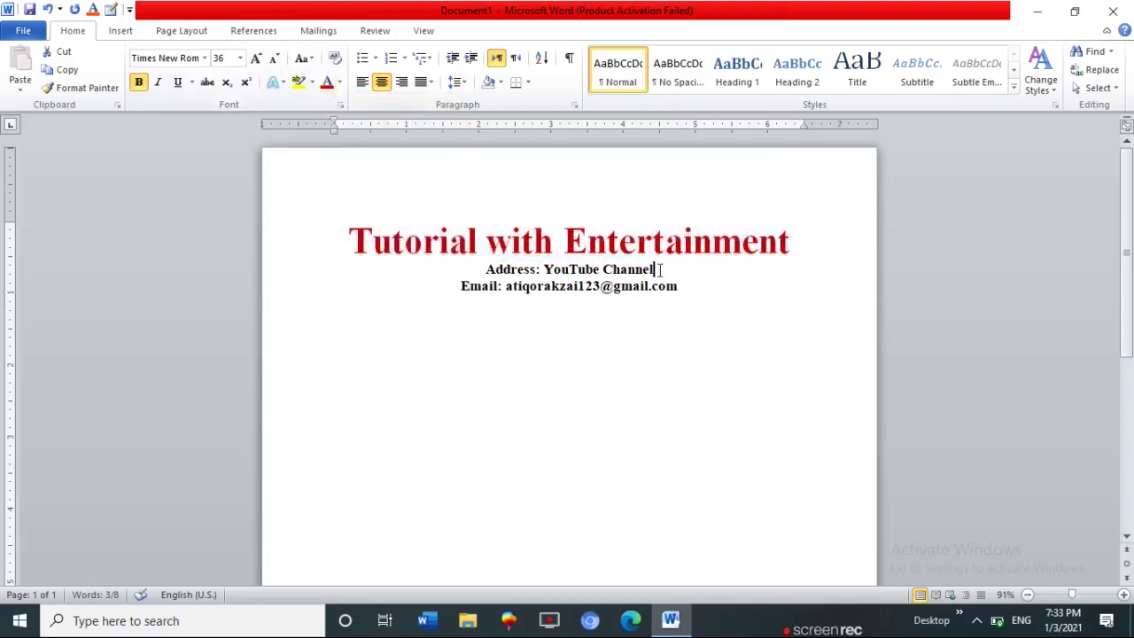
drag(657, 269, 496, 270)
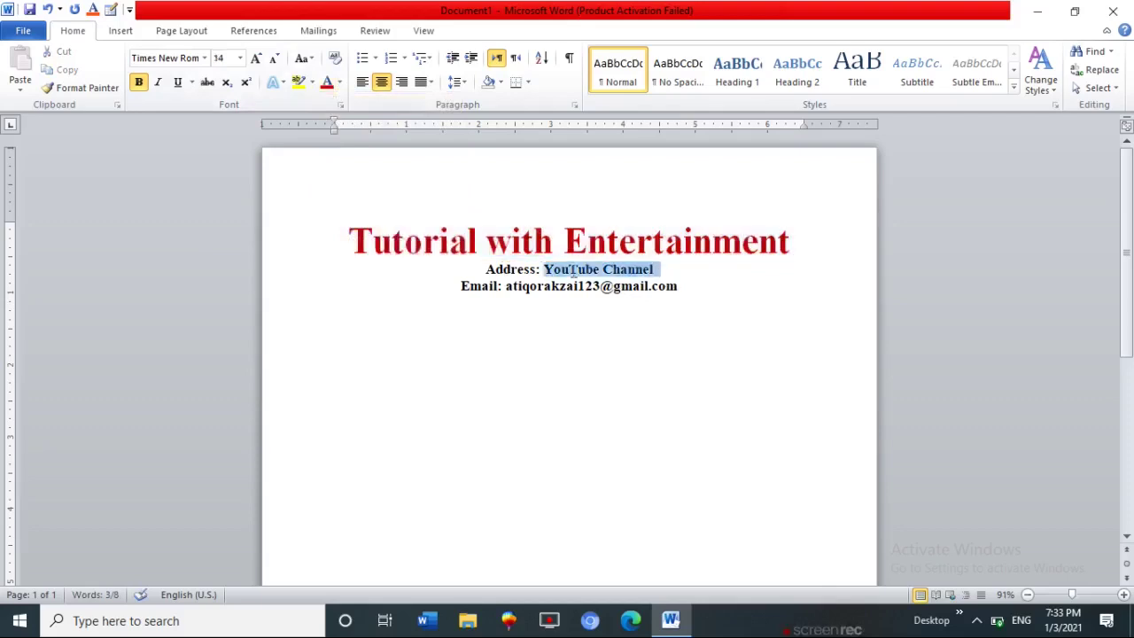
Set the Address line to 22 pt and colour the address and email lines purple
click(240, 58)
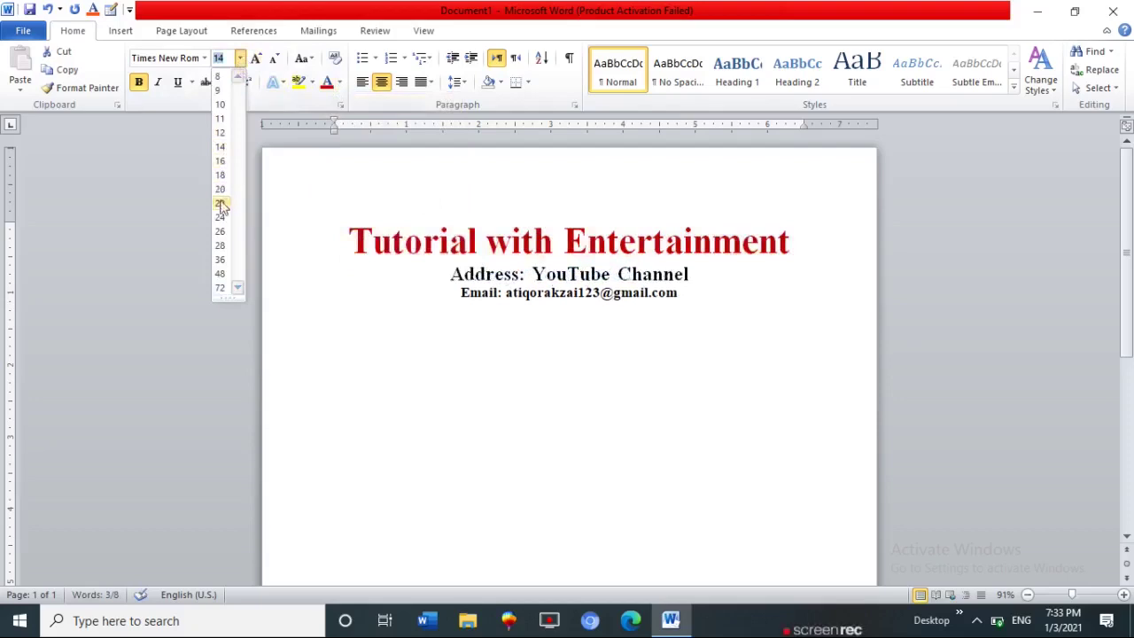
click(221, 203)
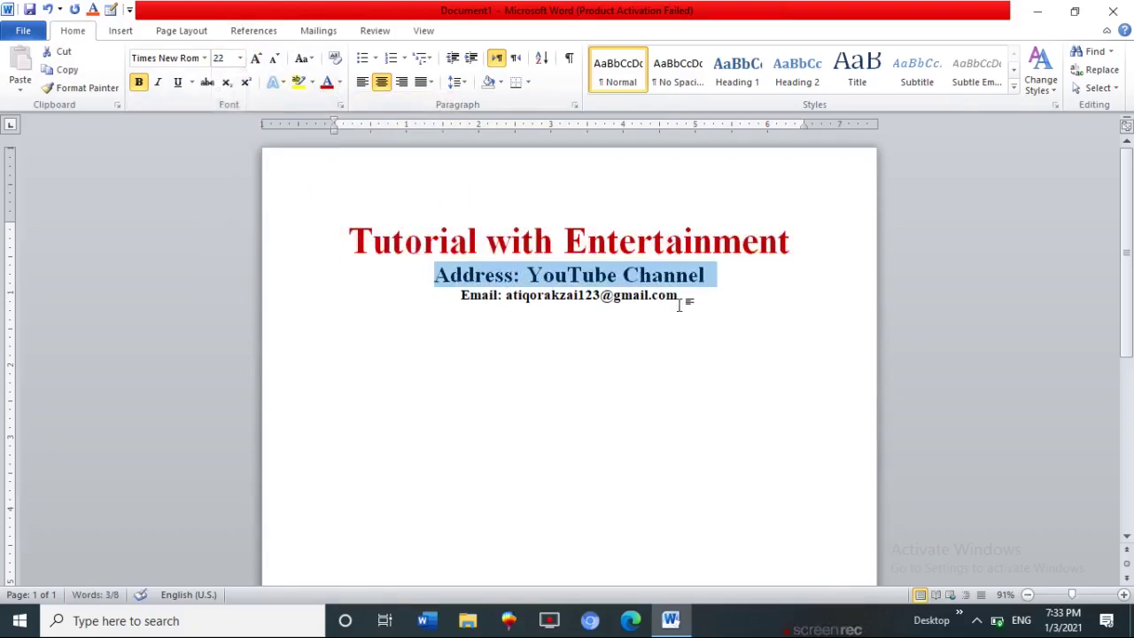
mouse_move(679, 299)
mouse_down()
mouse_move(481, 308)
mouse_move(707, 279)
mouse_up()
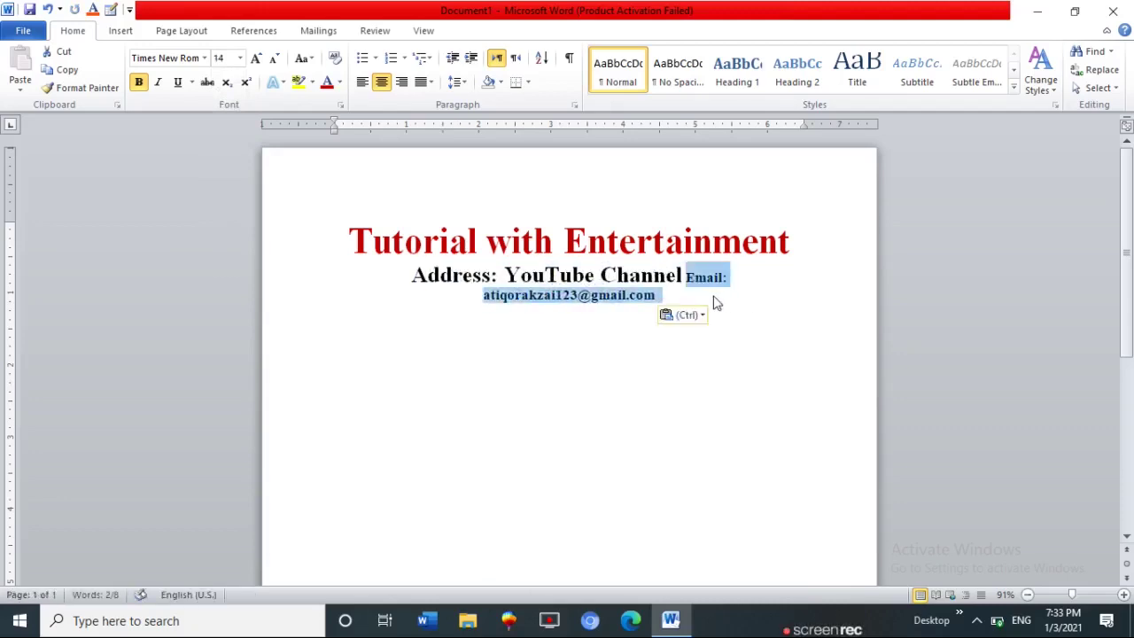
key(ctrl+z)
click(703, 298)
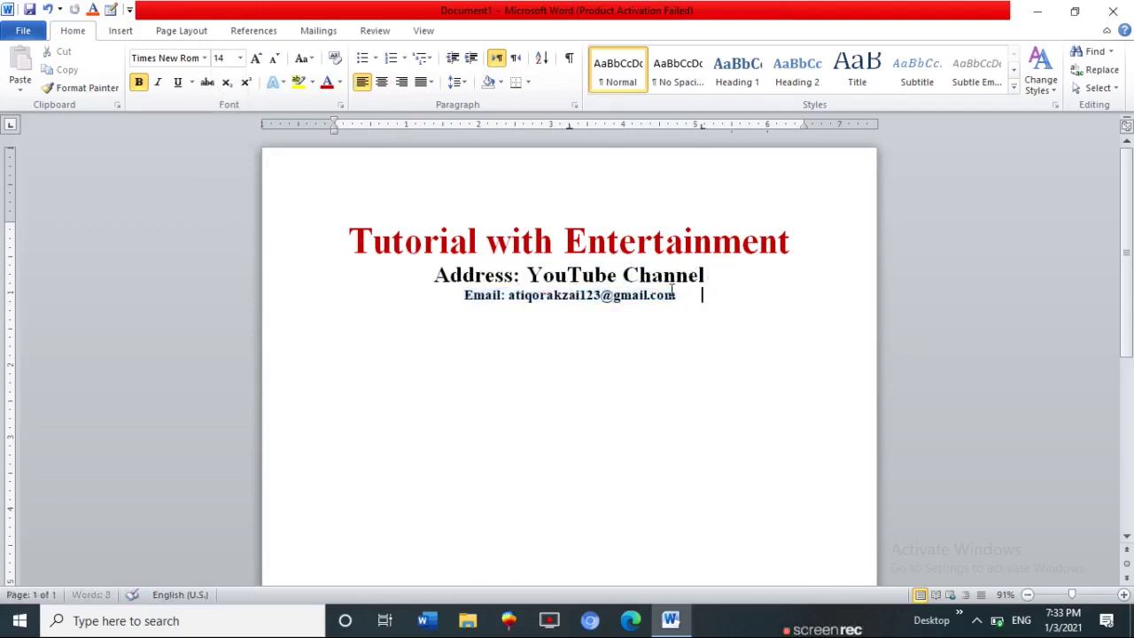
drag(428, 271, 677, 299)
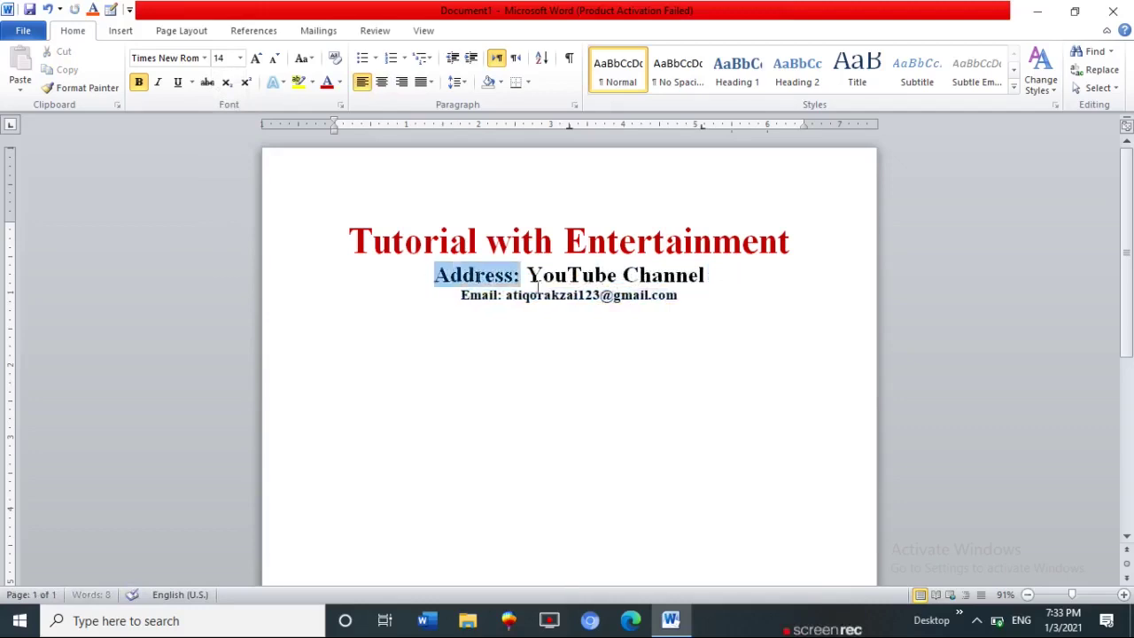
click(340, 81)
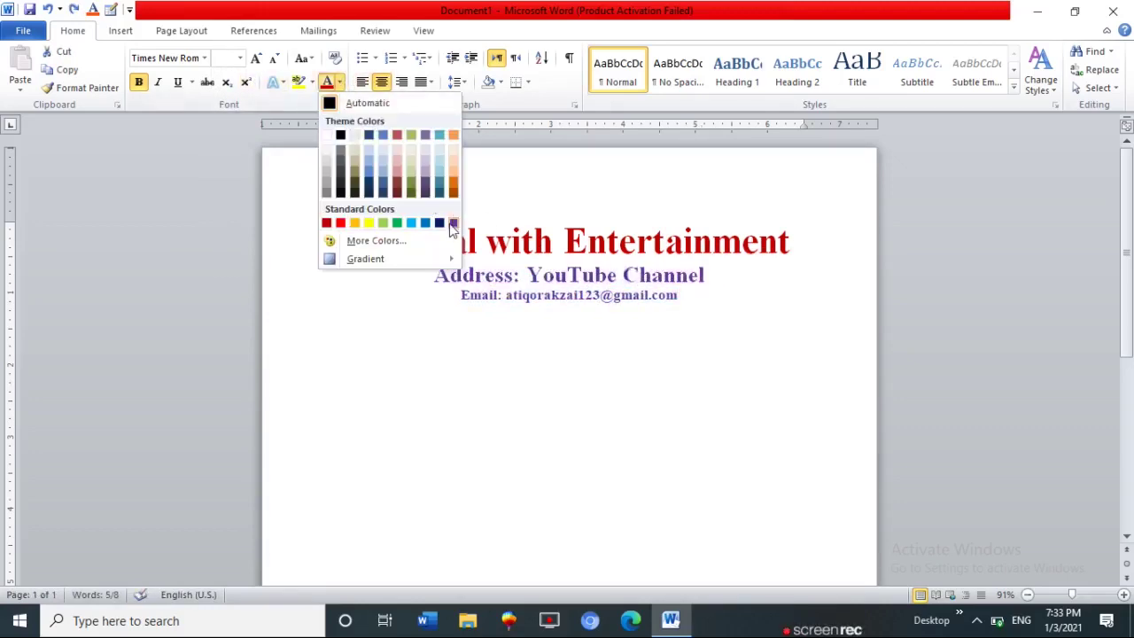
click(451, 223)
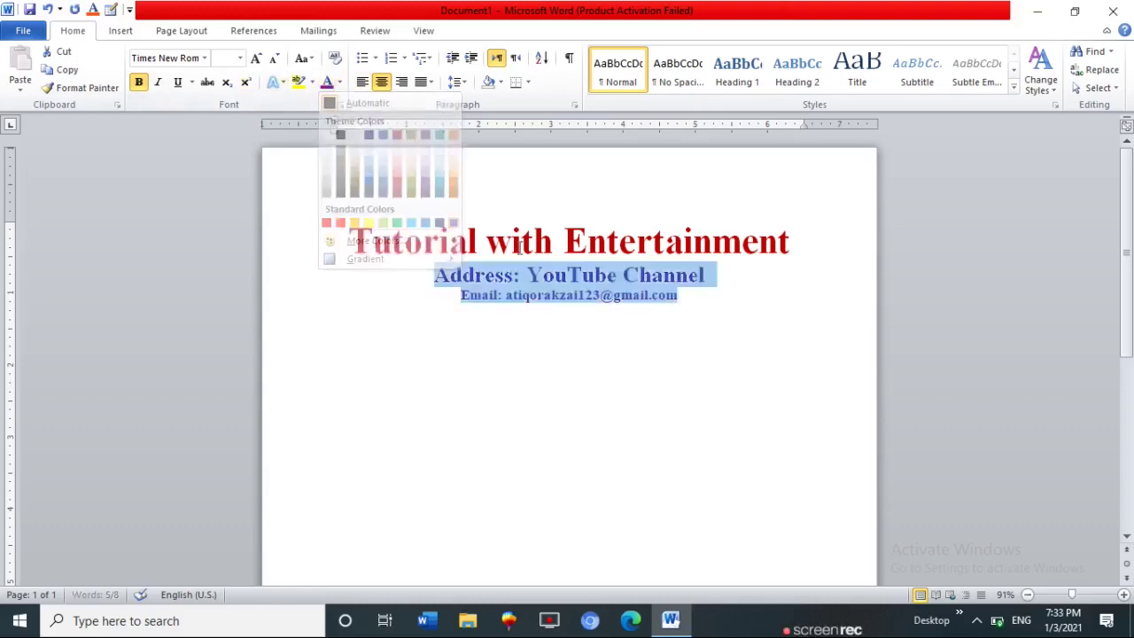
click(747, 325)
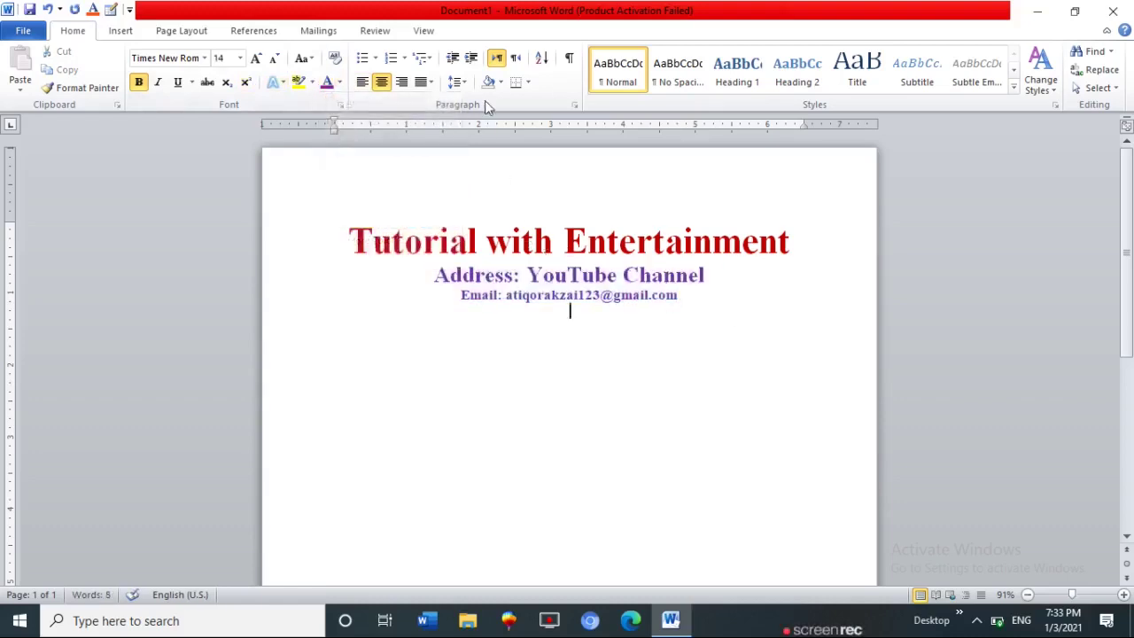
Set the border line width to 4½ pt in Borders and Shading
click(501, 81)
click(528, 82)
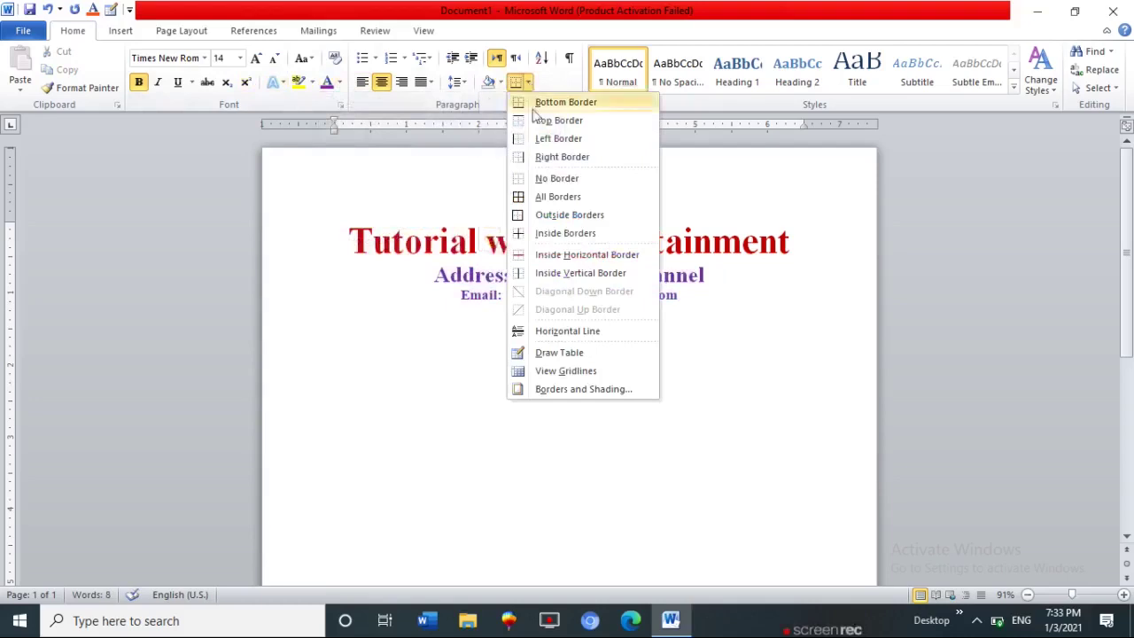
click(550, 389)
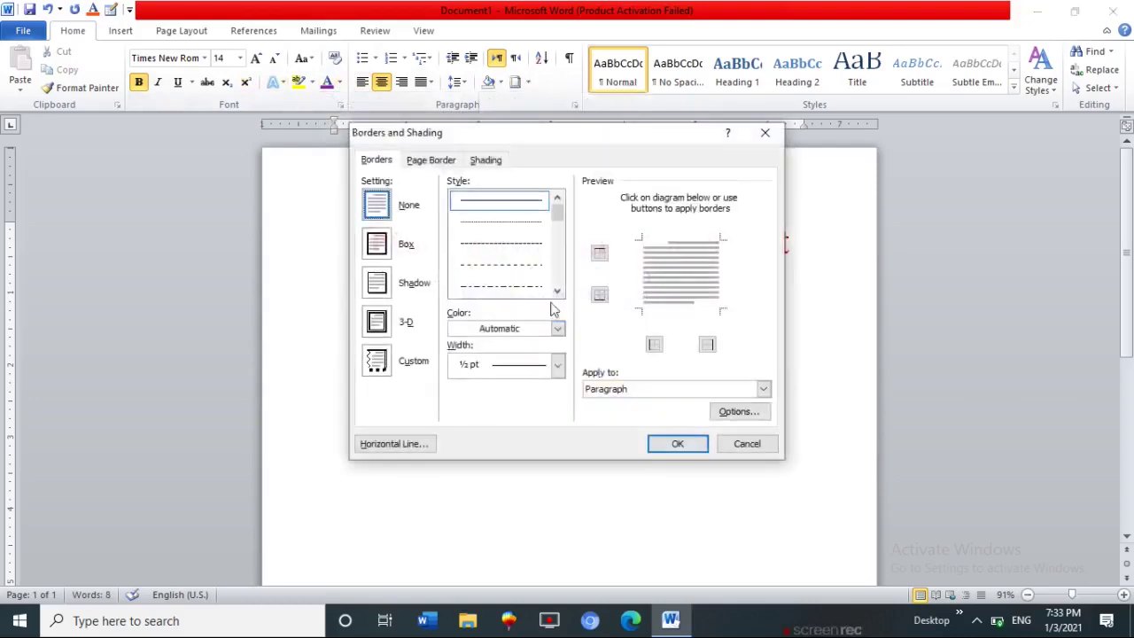
click(557, 366)
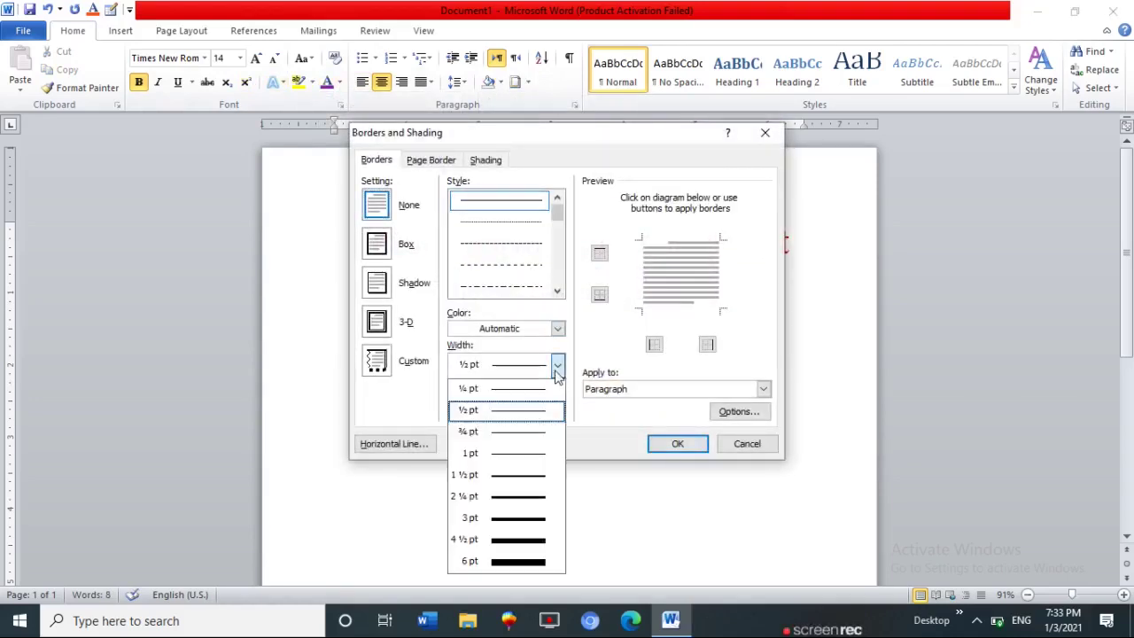
click(528, 540)
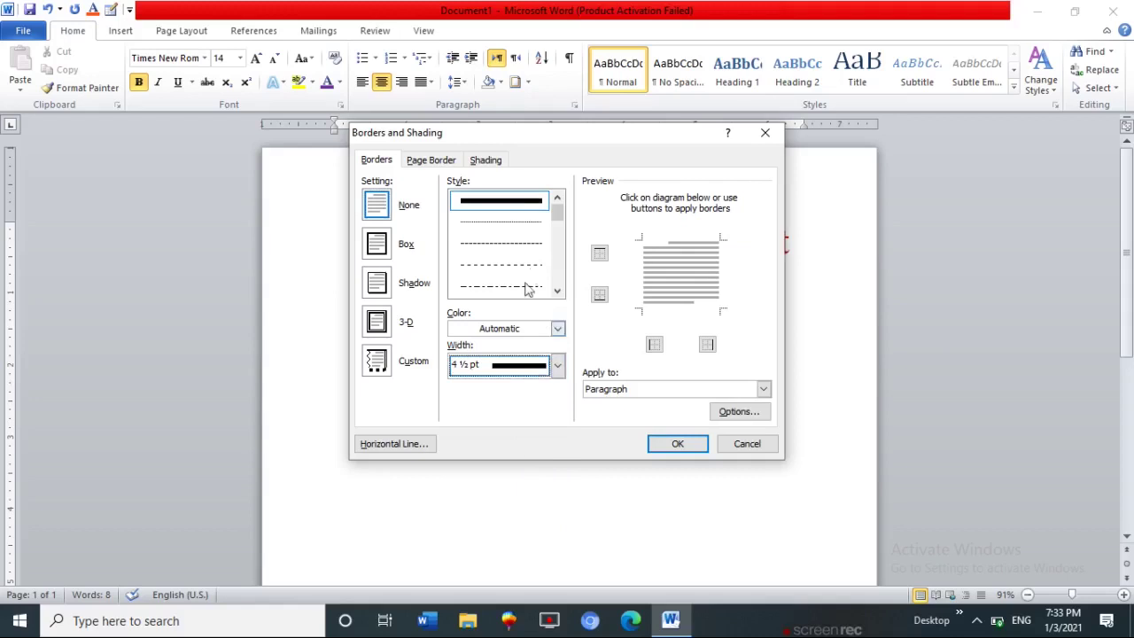
click(682, 451)
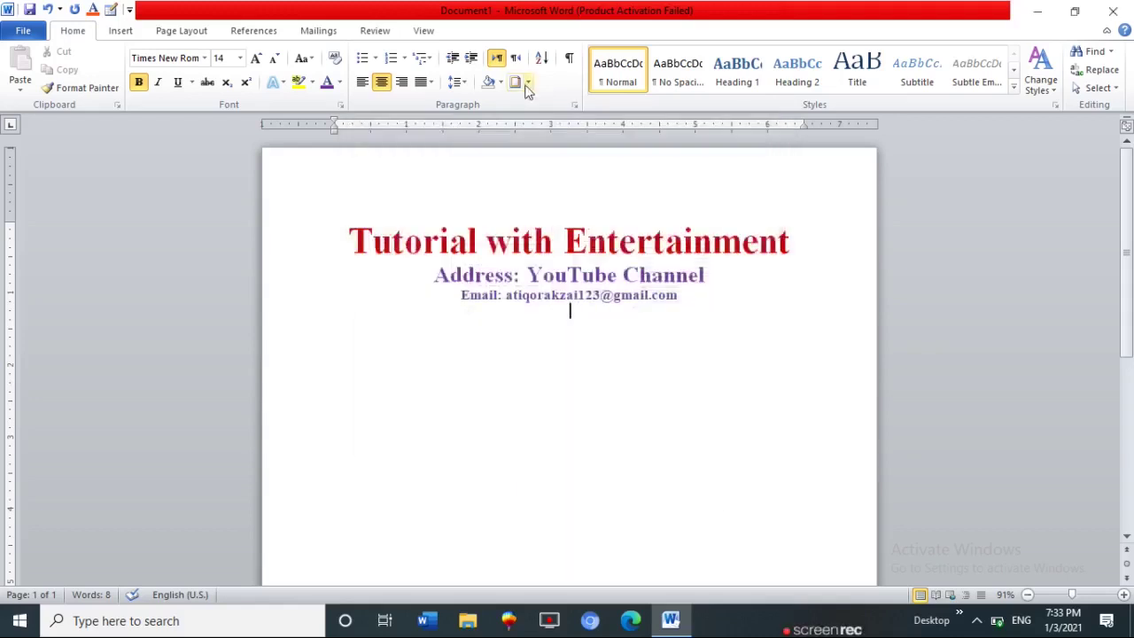
Apply the thick bottom border under the email line, undoing the hyperlink and removing the empty line
click(527, 83)
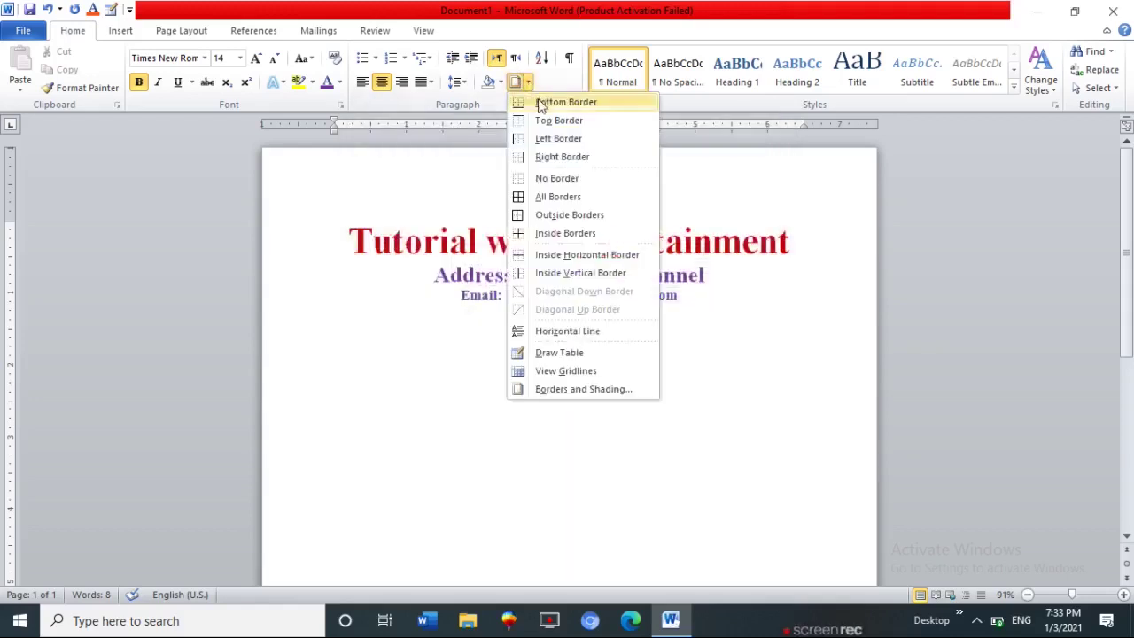
click(542, 103)
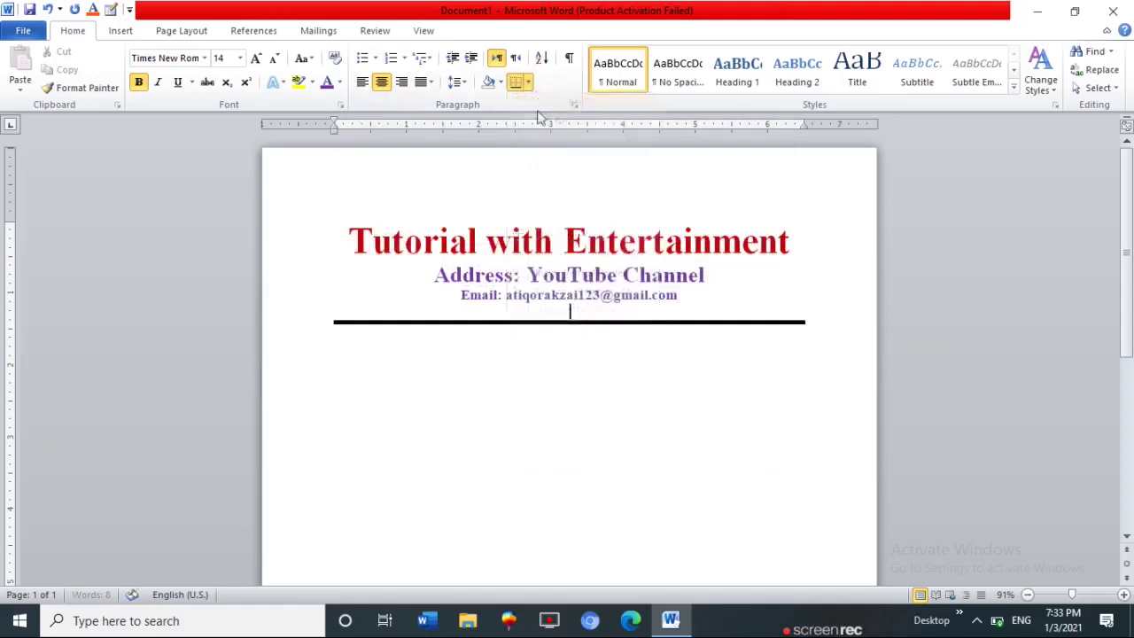
click(607, 345)
key(BackSpace)
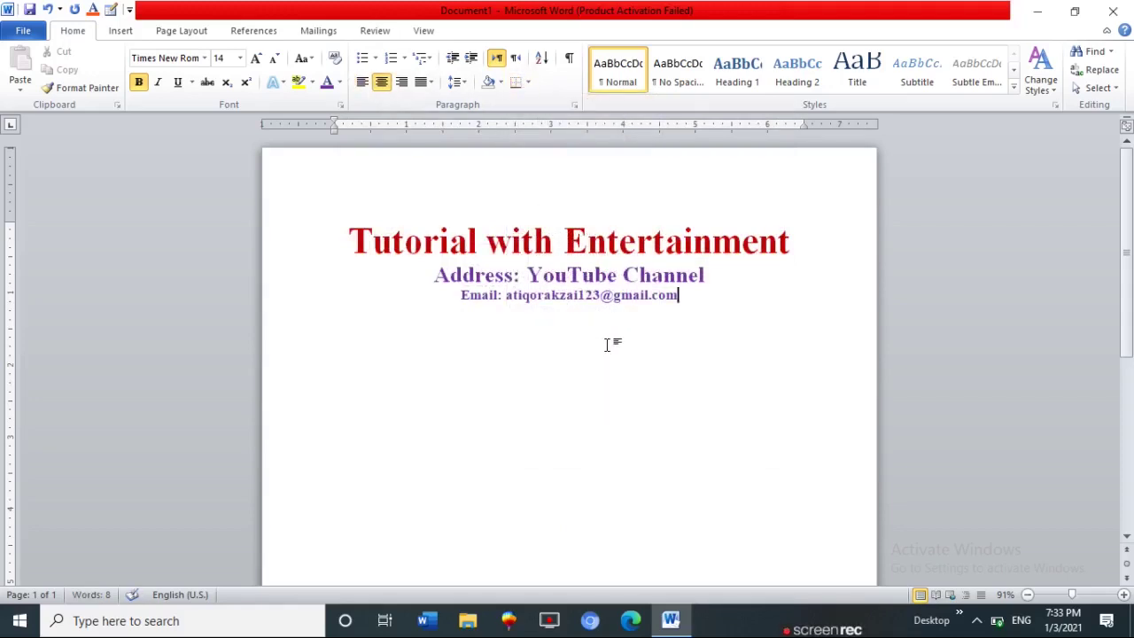
click(514, 81)
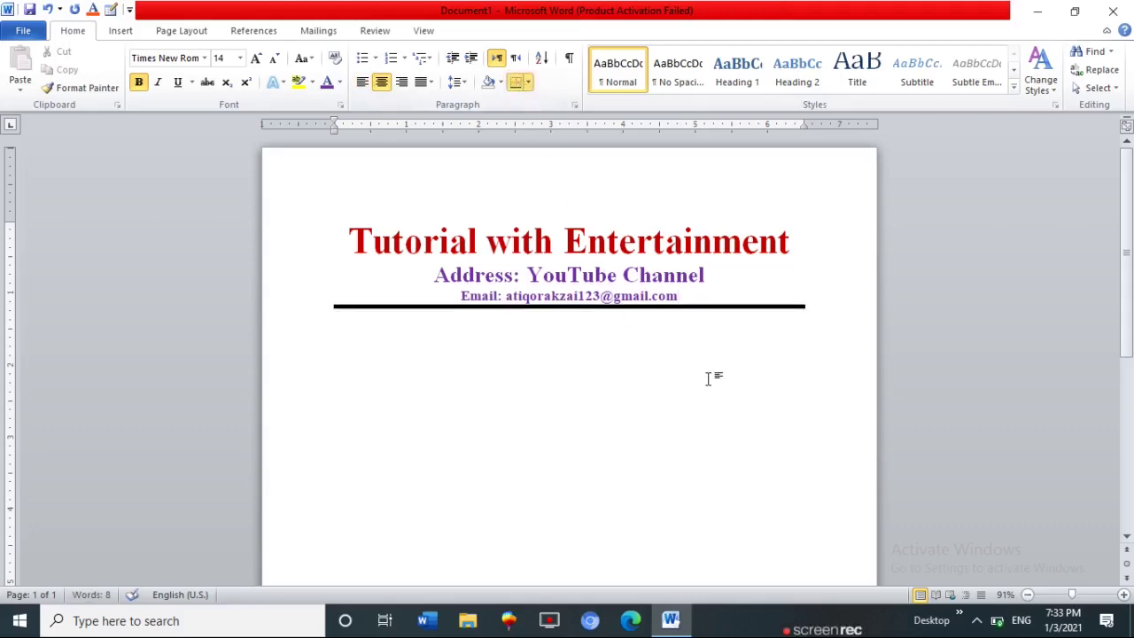
key(Return)
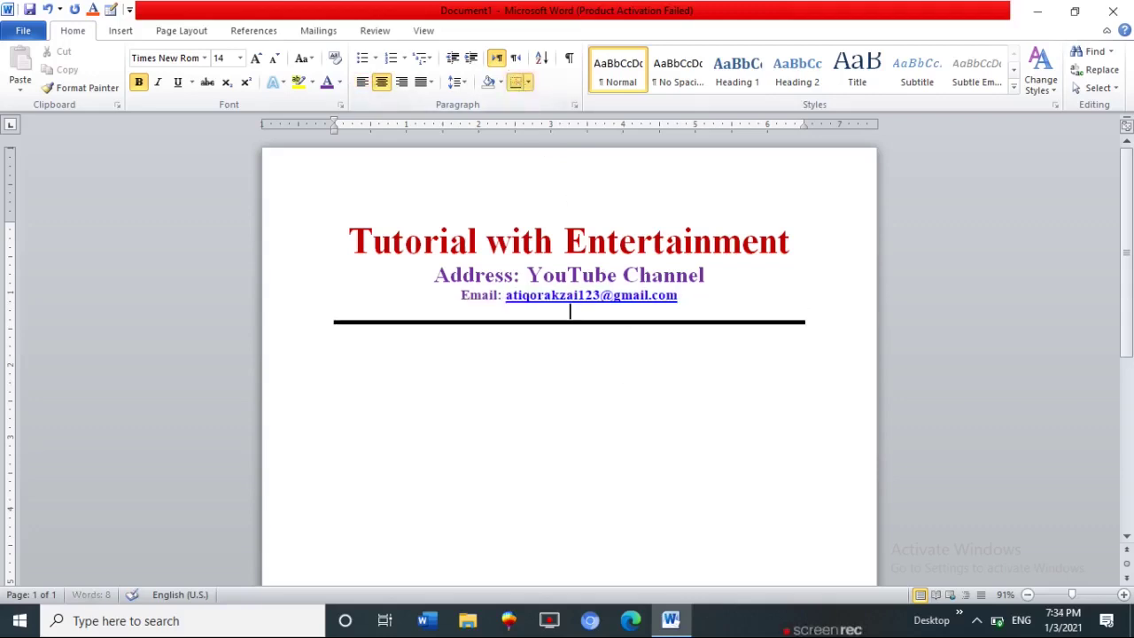
key(ctrl+z)
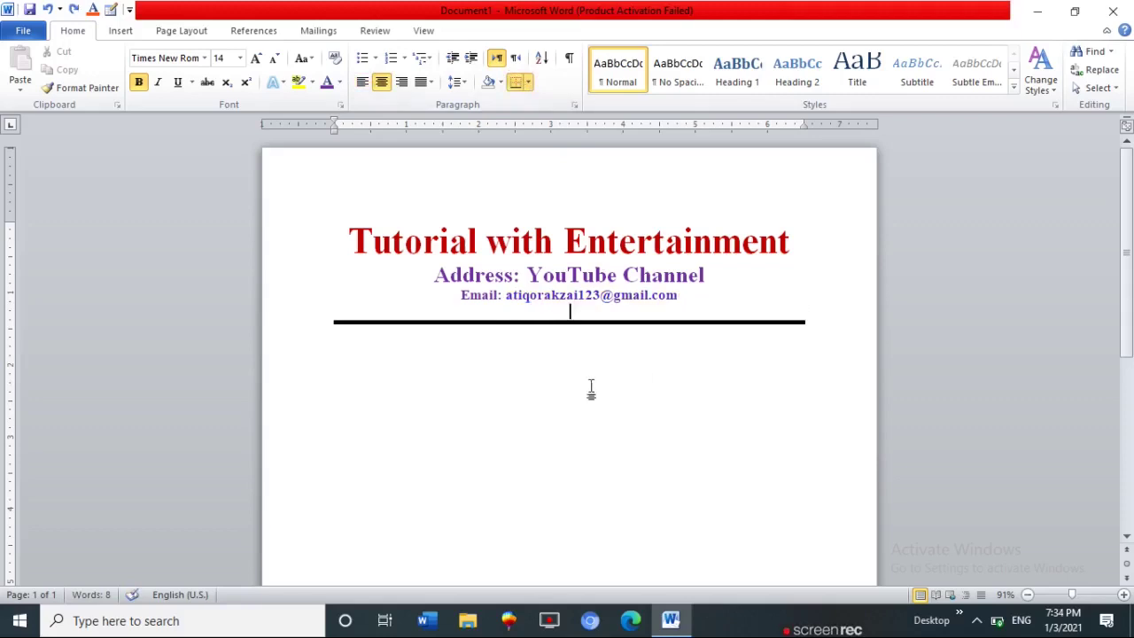
key(BackSpace)
key(BackSpace)
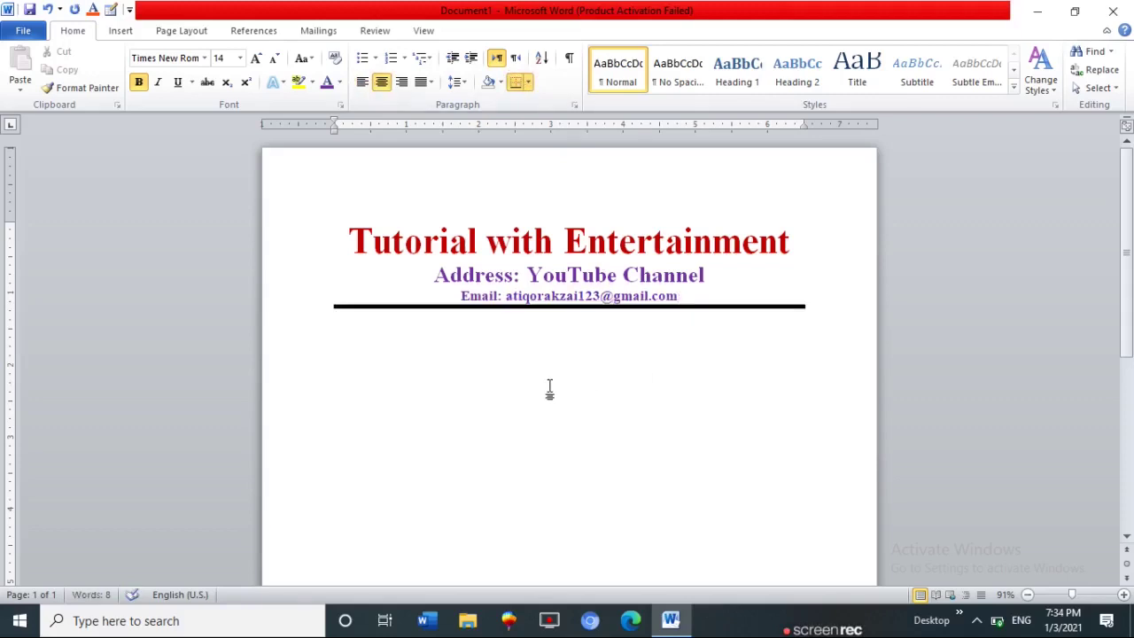
click(312, 252)
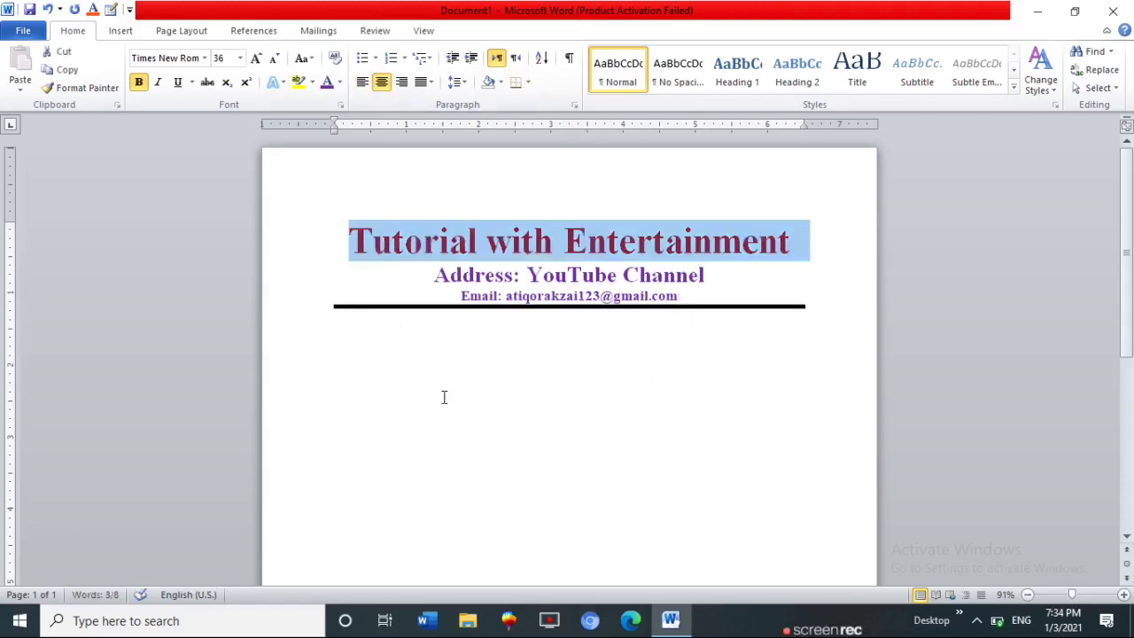
Draw an oval circle to the left of the title
click(463, 296)
click(116, 33)
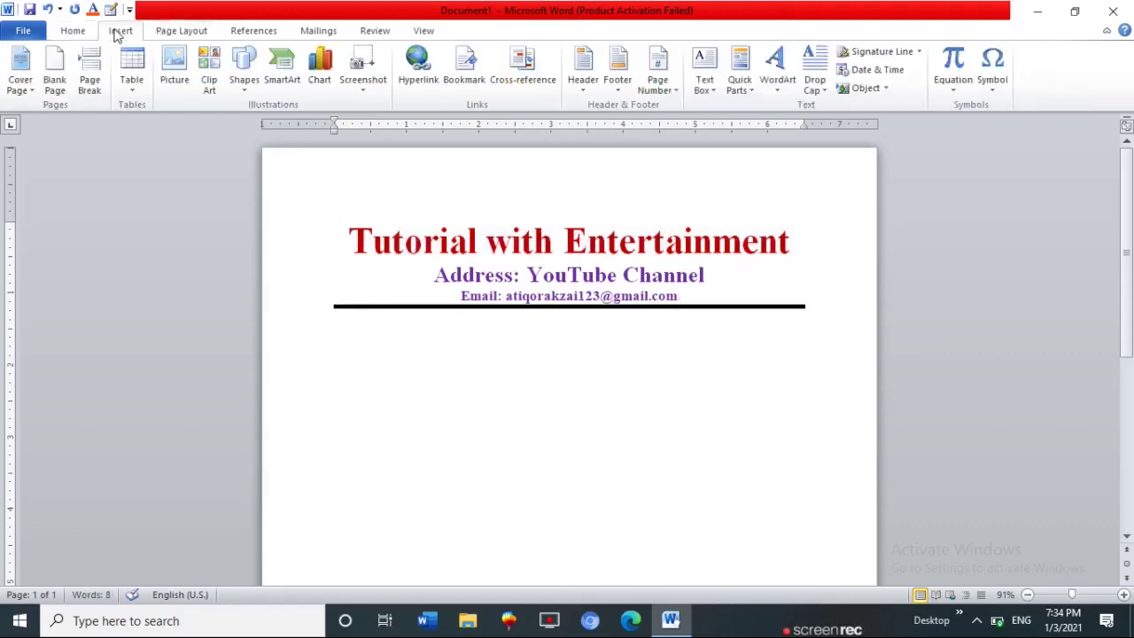
click(243, 69)
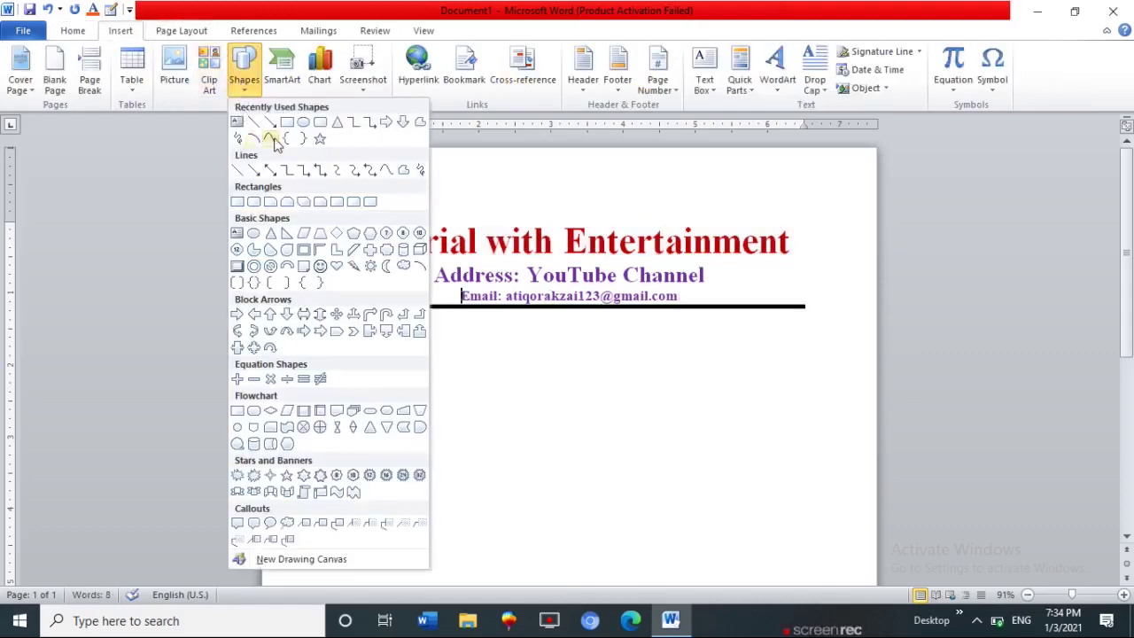
click(303, 122)
mouse_move(281, 219)
mouse_down()
mouse_move(335, 253)
mouse_move(347, 290)
mouse_up()
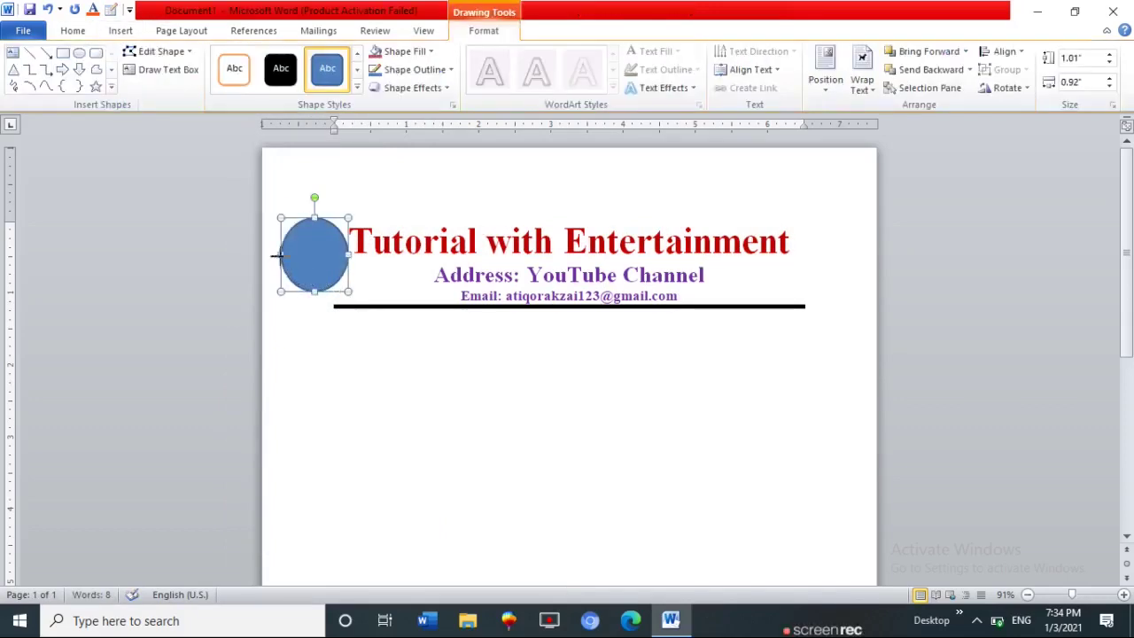
drag(280, 256, 275, 256)
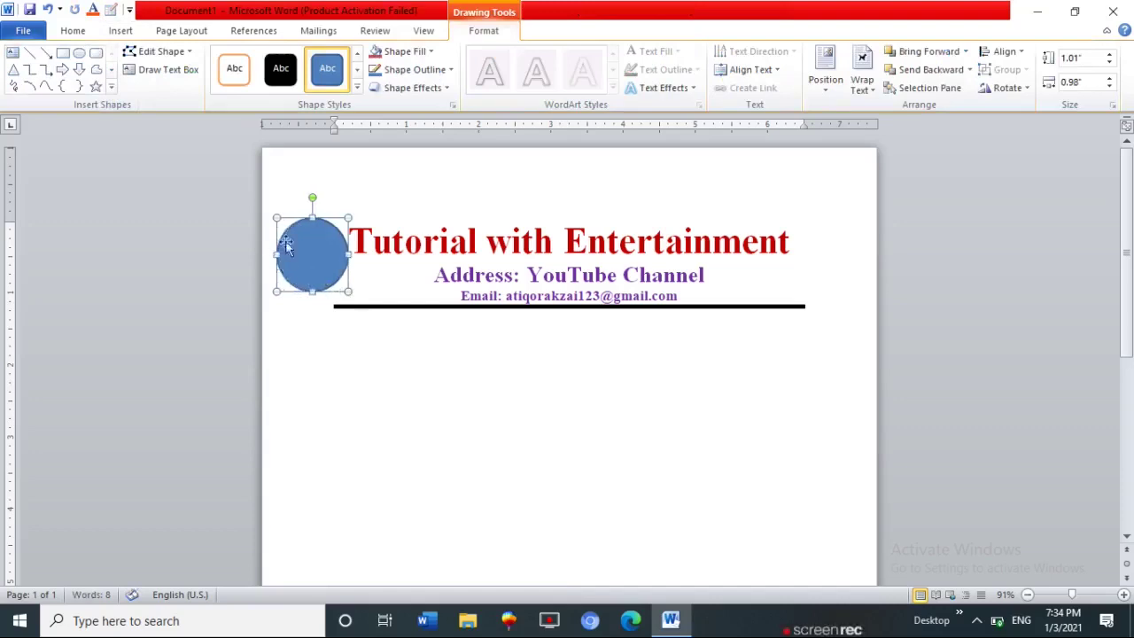
Fill the circle with the Desktop KP_logo picture and remove its outline
click(408, 52)
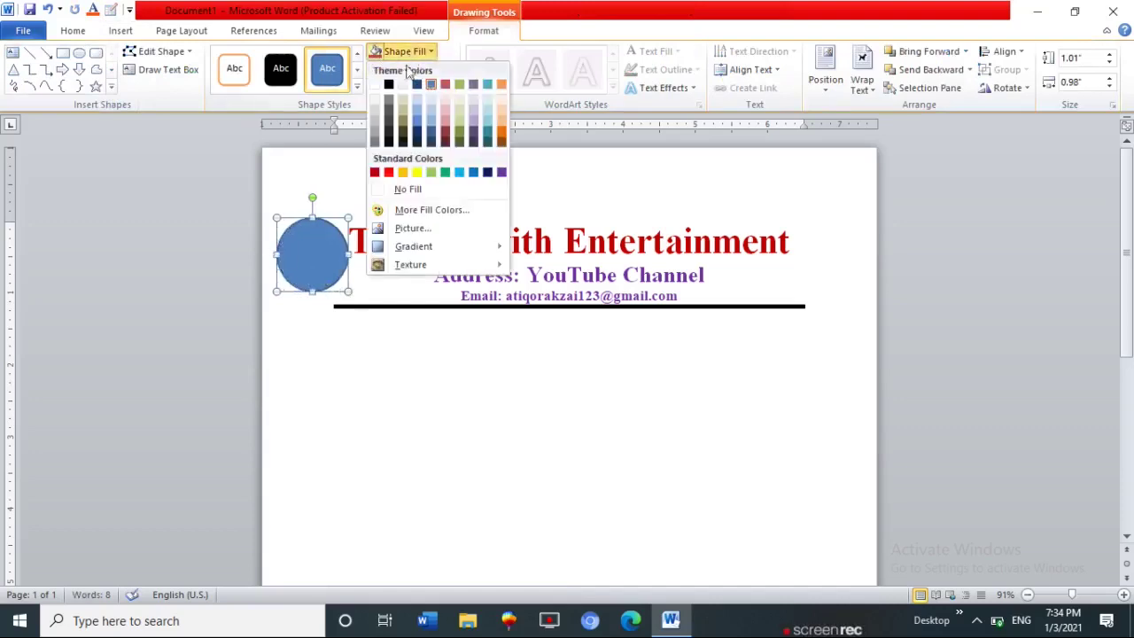
click(403, 231)
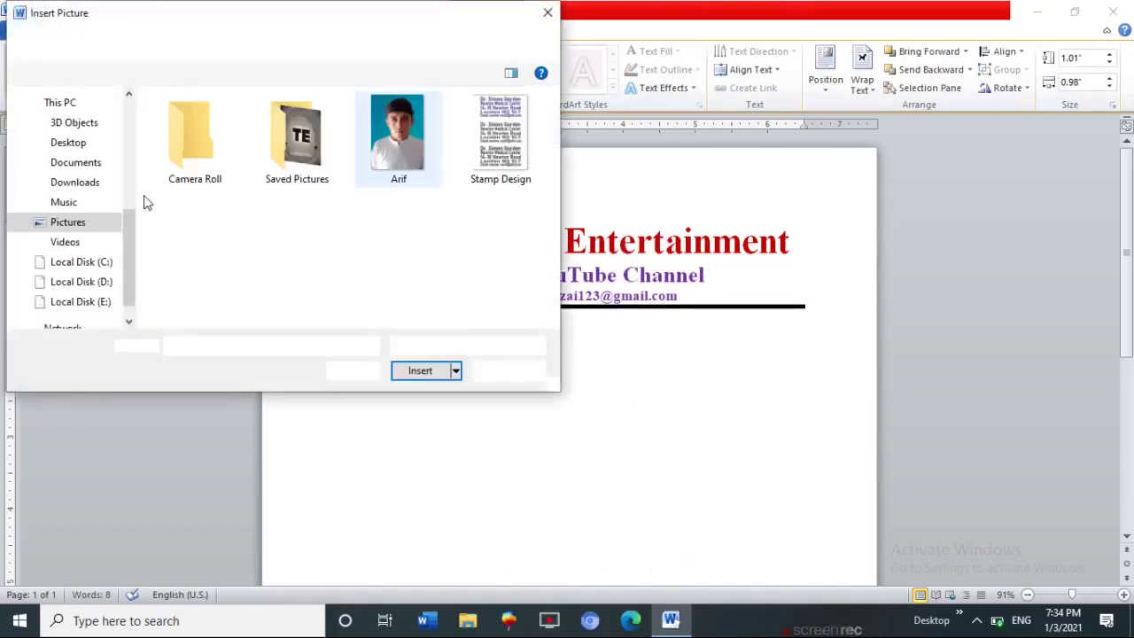
click(199, 152)
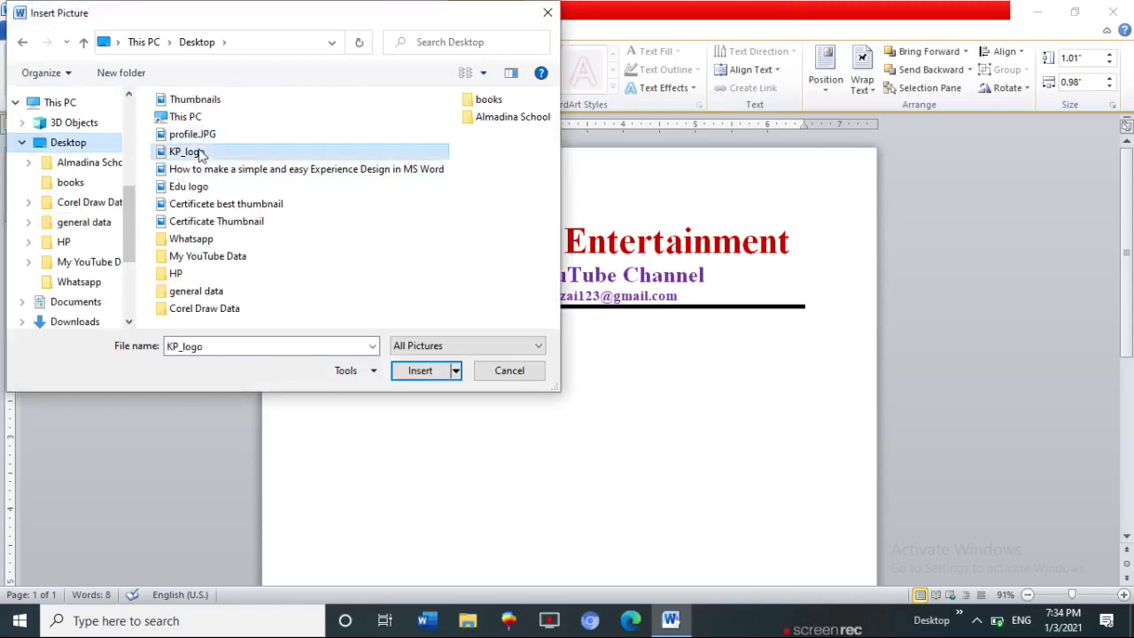
click(419, 371)
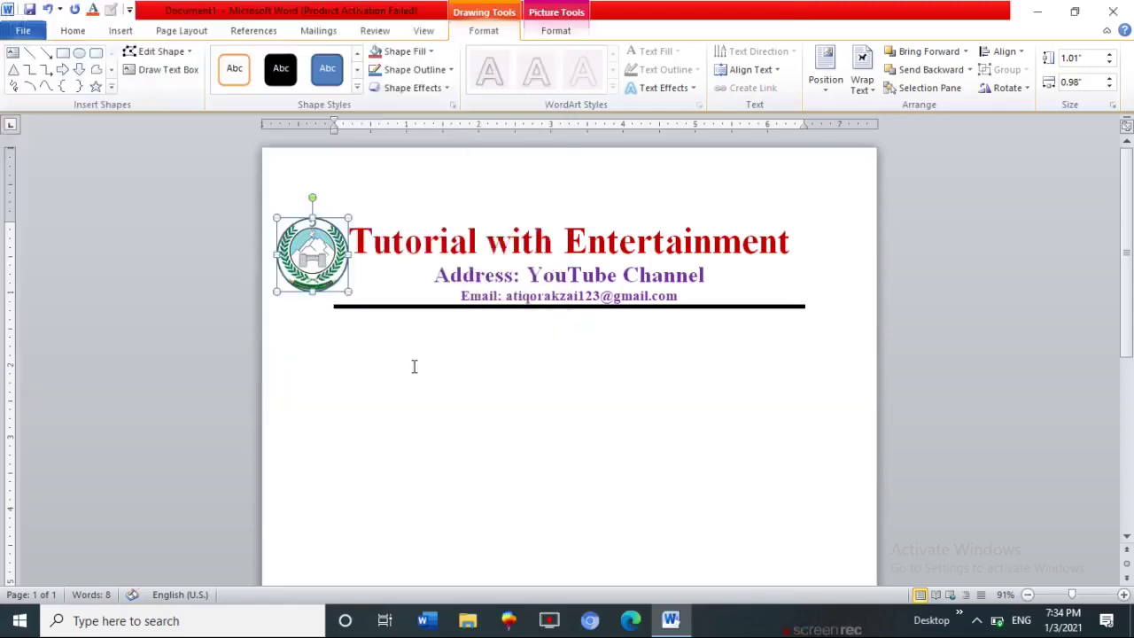
click(427, 69)
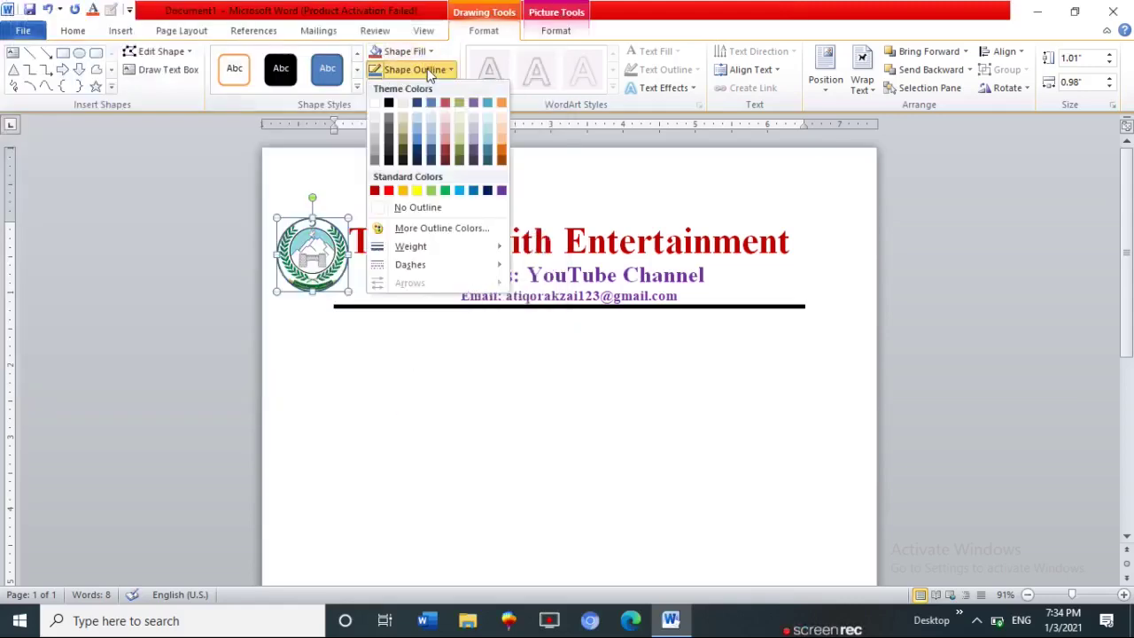
click(405, 207)
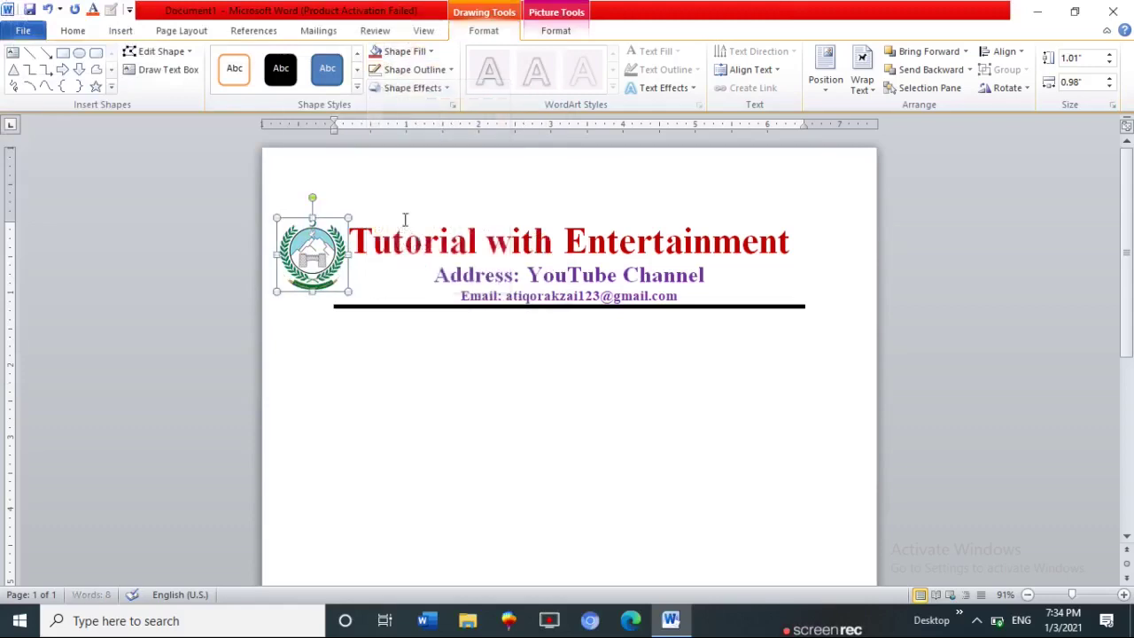
click(542, 345)
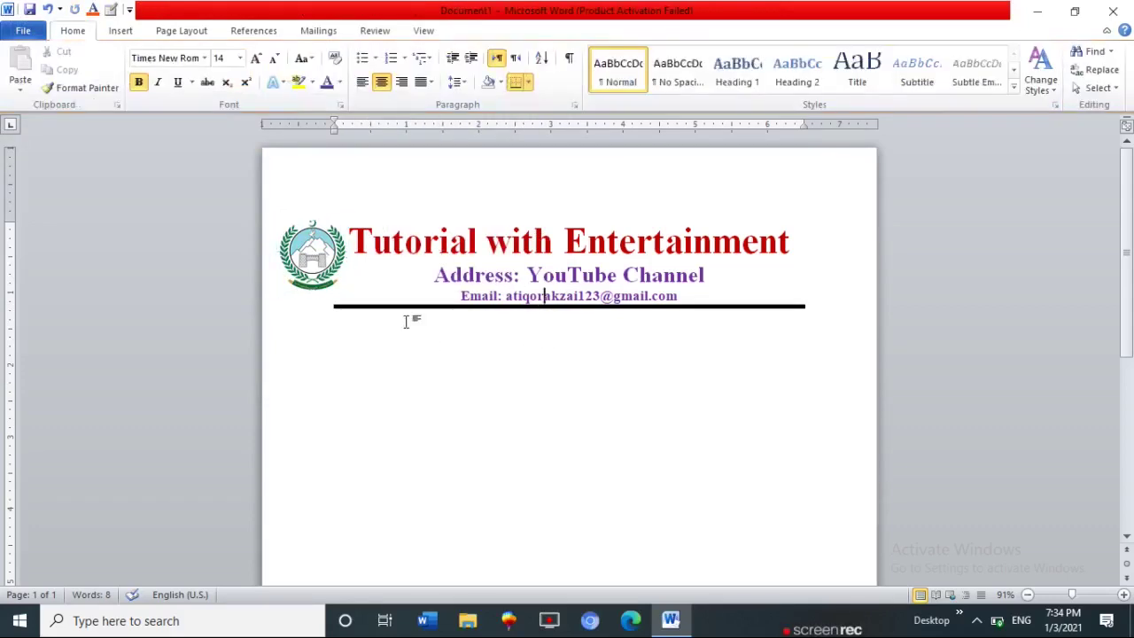
Draw a text box on the left below the rule for the Ref line
click(124, 31)
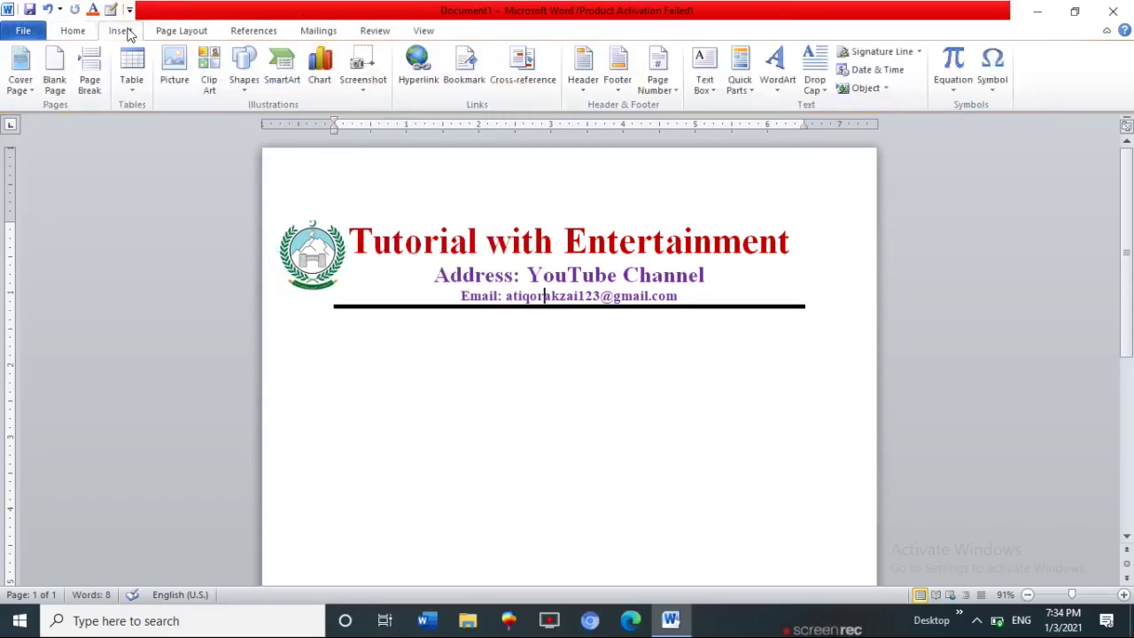
click(241, 82)
click(234, 119)
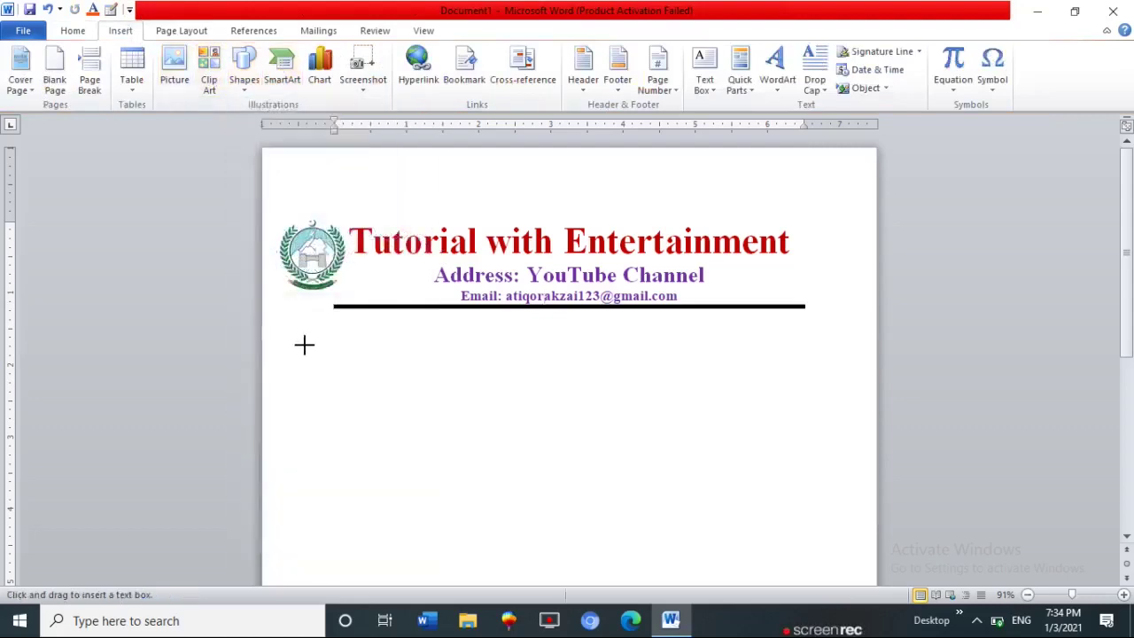
drag(336, 333, 462, 358)
text(Ref : ....................)
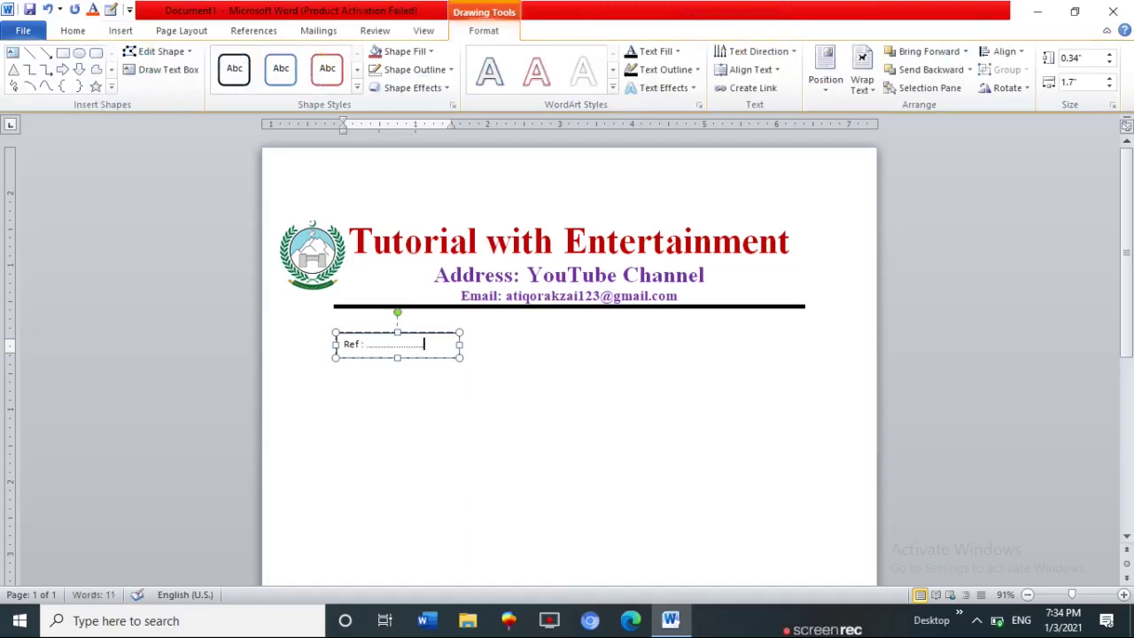
Format the Ref text as Times New Roman, size 12
key(ctrl+a)
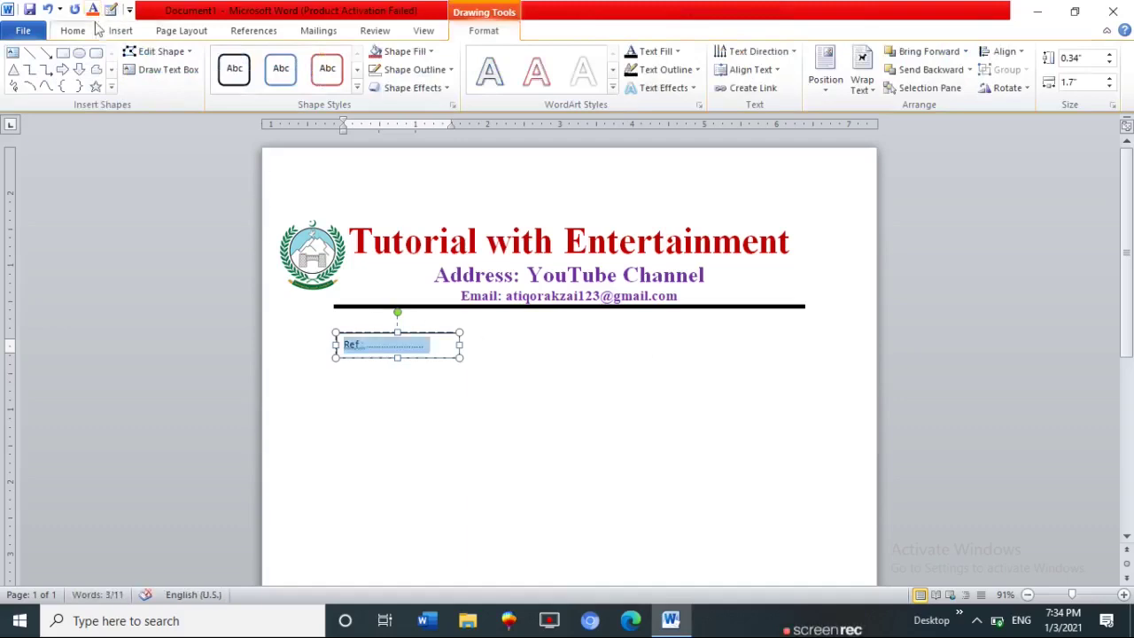
click(74, 33)
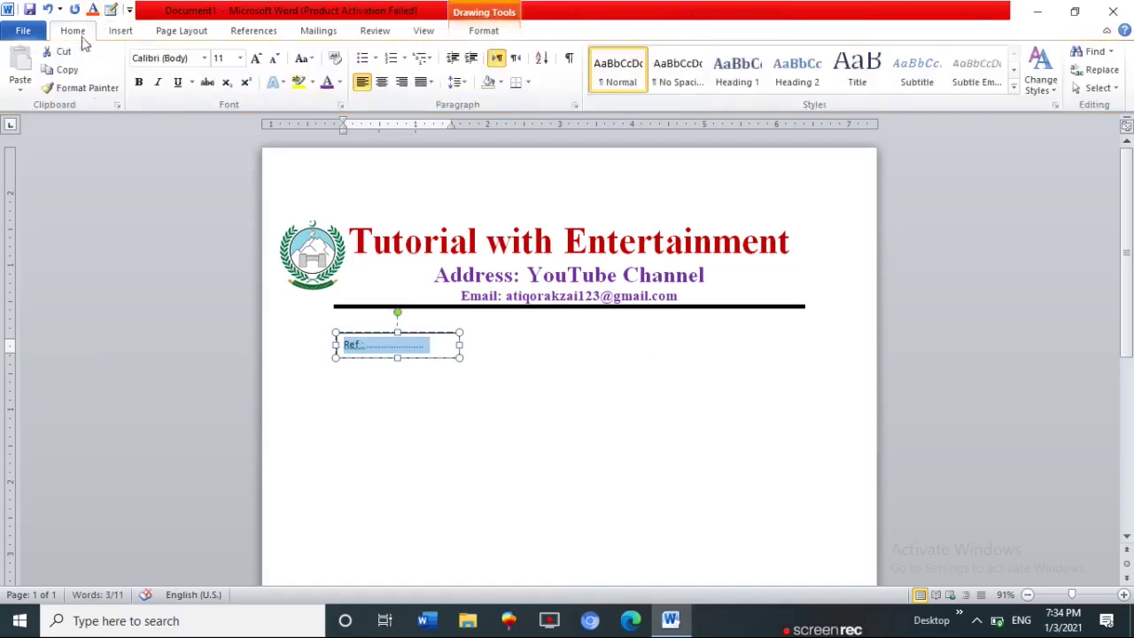
click(204, 58)
click(200, 135)
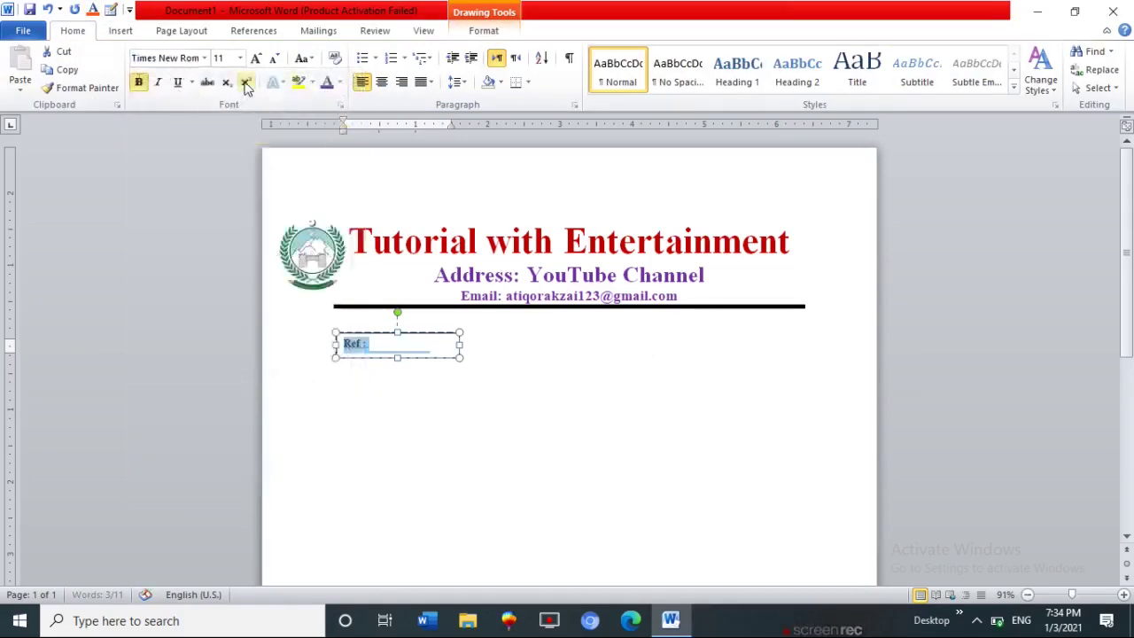
click(239, 58)
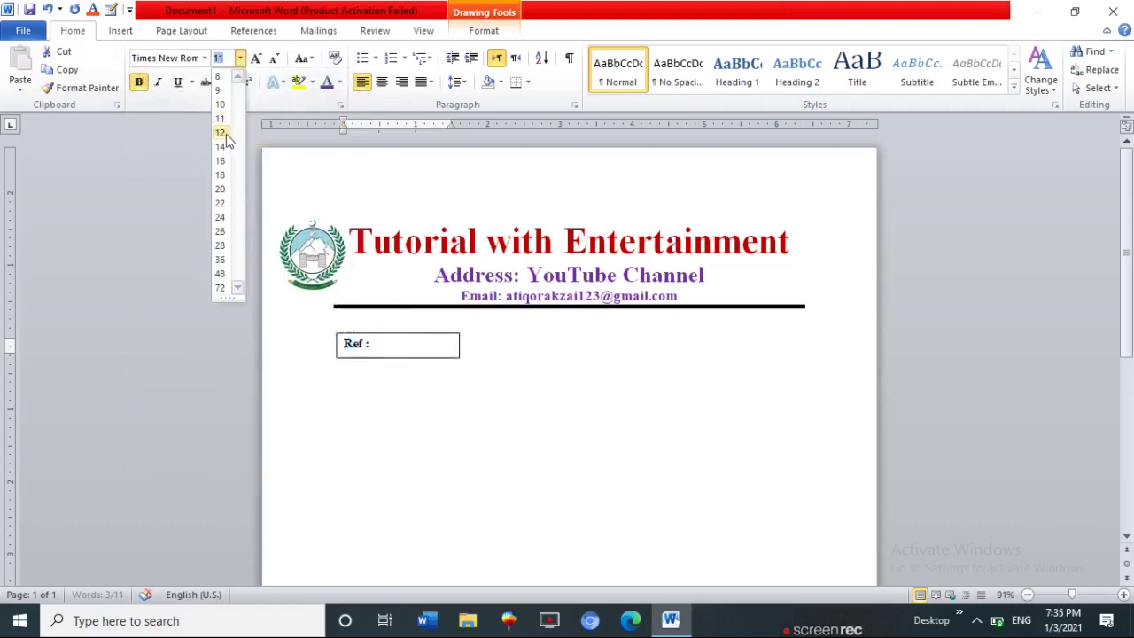
click(221, 133)
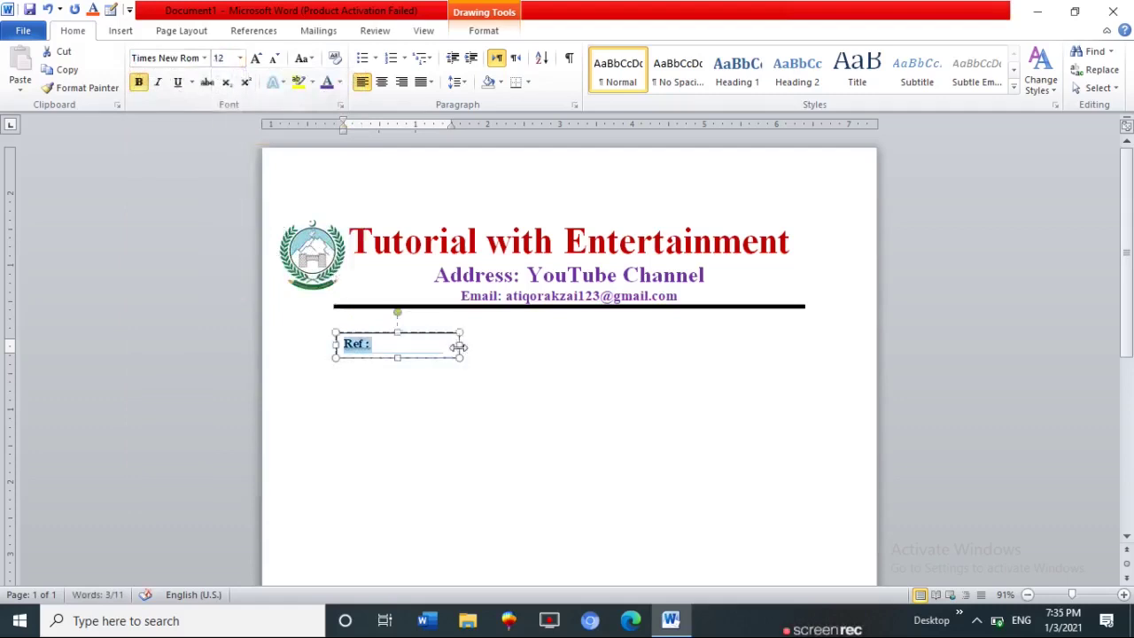
Widen the Ref box slightly and give it no fill and no outline
drag(458, 346, 474, 346)
click(506, 337)
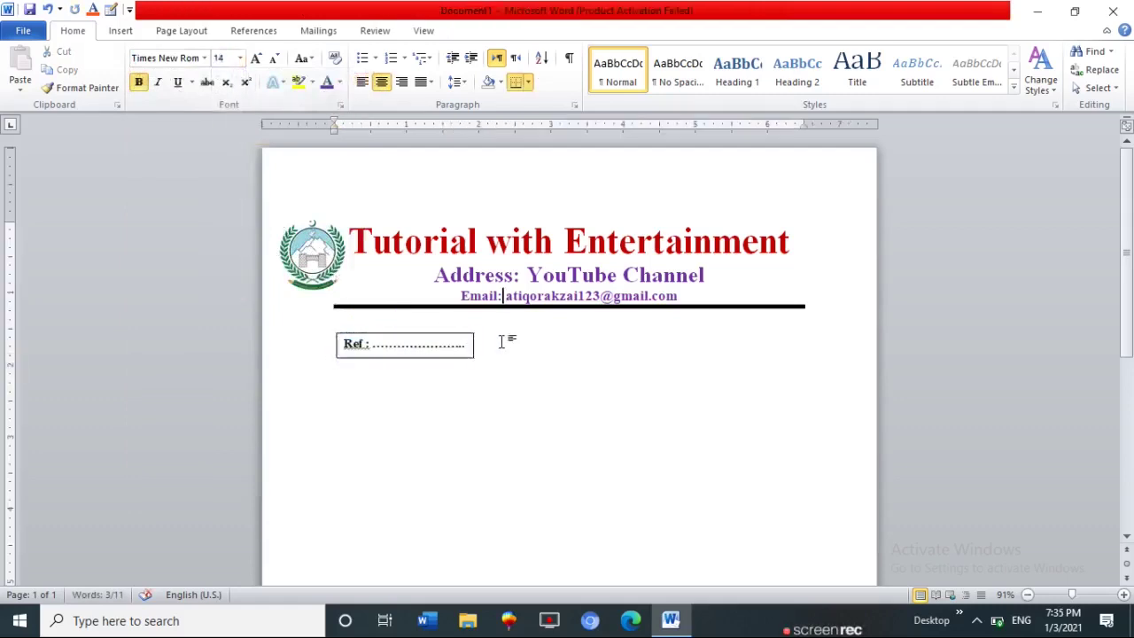
click(466, 344)
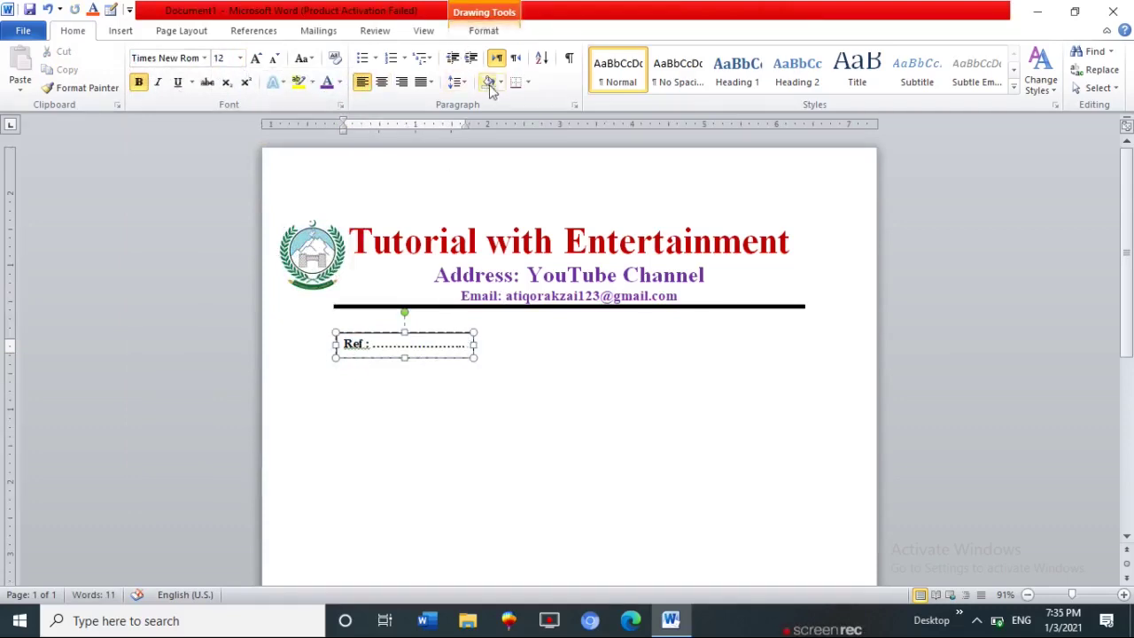
click(492, 35)
click(431, 52)
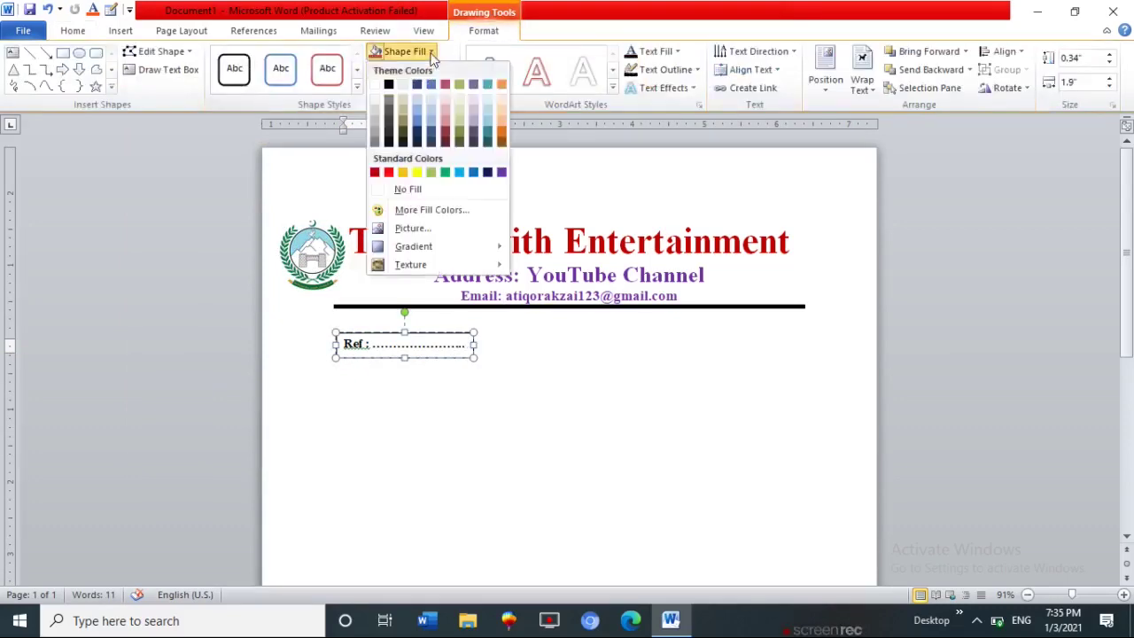
click(408, 189)
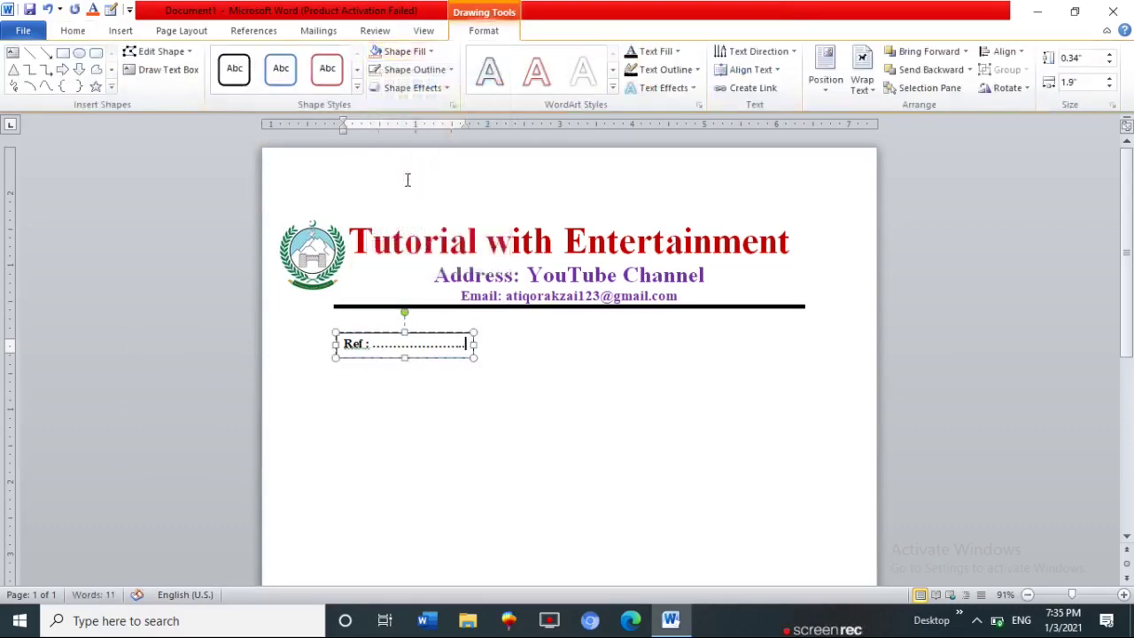
click(419, 71)
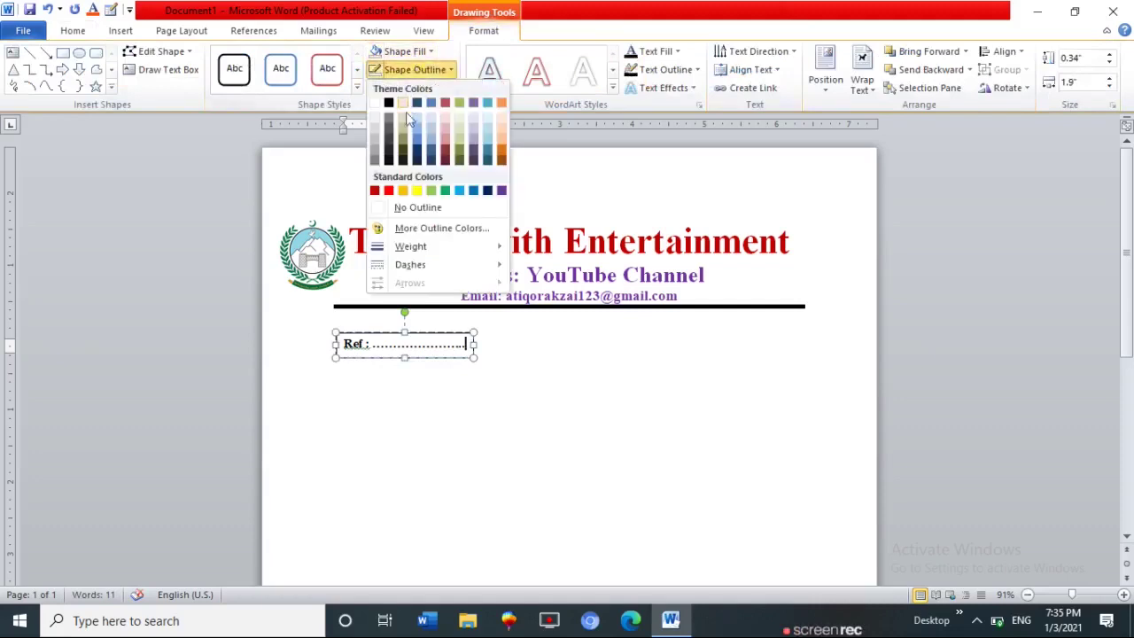
click(376, 209)
click(603, 339)
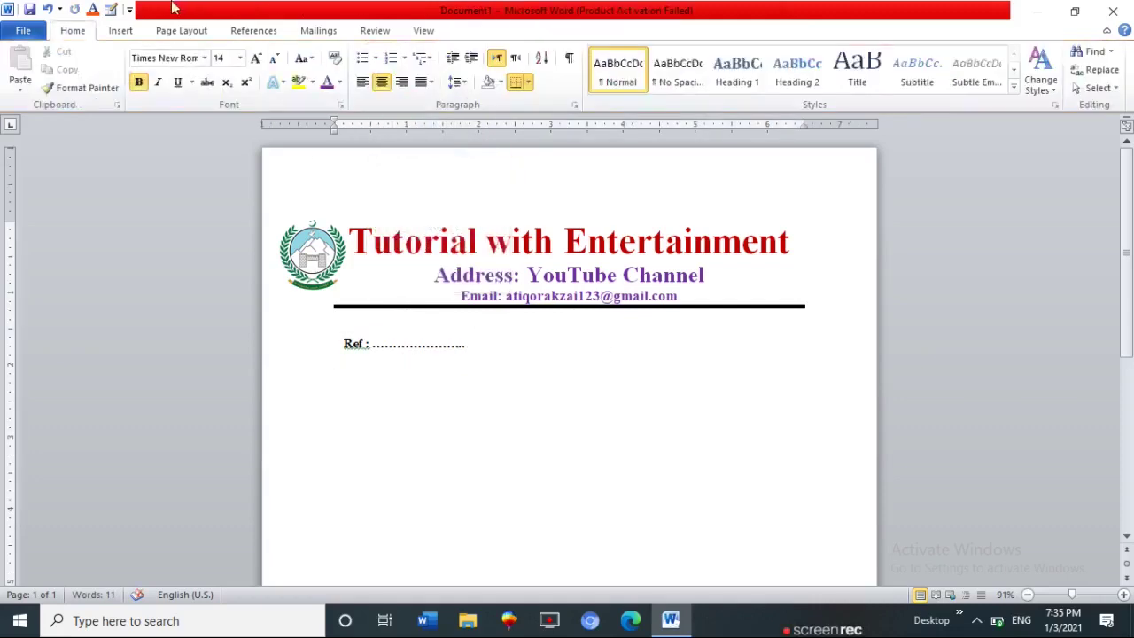
Draw a text box at the right below the rule, opposite the Ref box
click(121, 30)
click(244, 71)
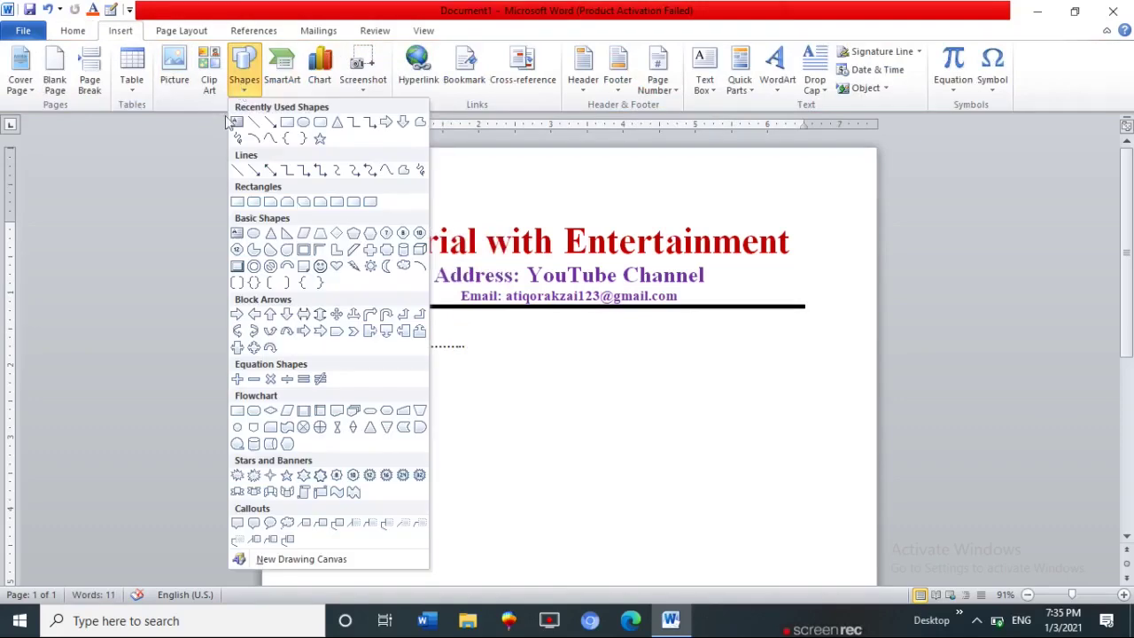
click(237, 123)
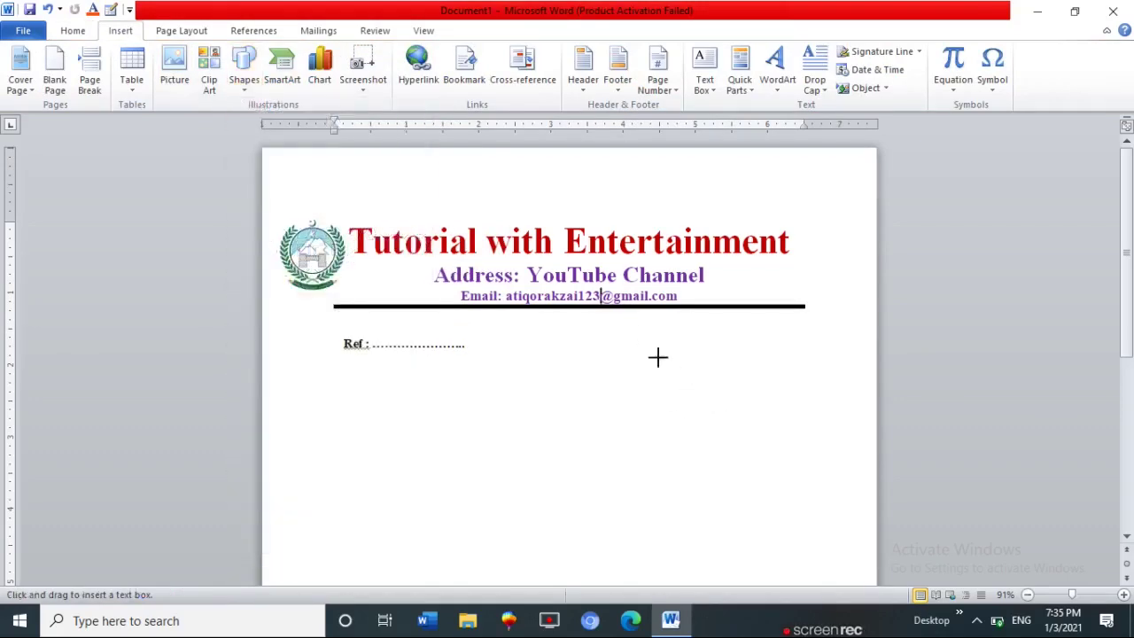
drag(644, 340, 849, 358)
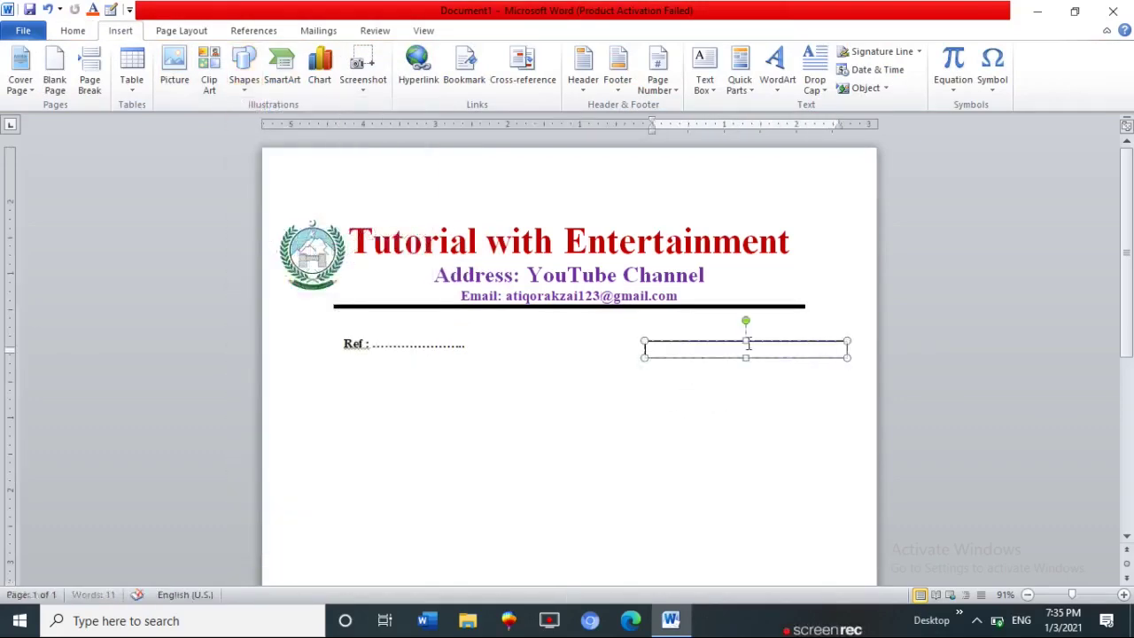
drag(746, 339, 745, 351)
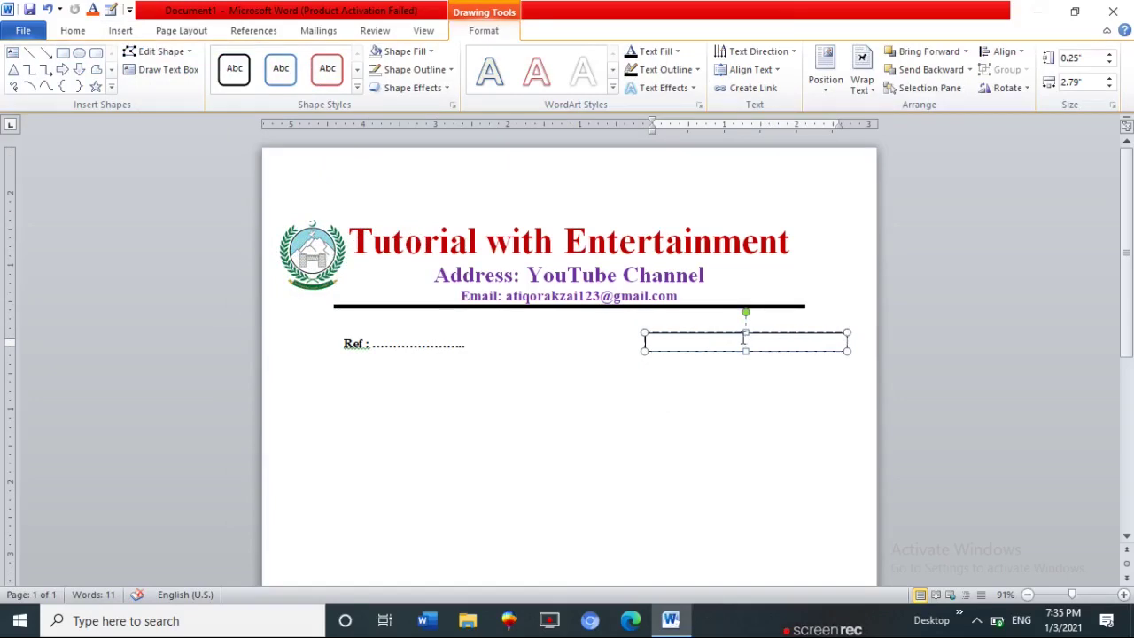
Type 'Date :' in the new box and make the box taller at top and bottom
text(Date :)
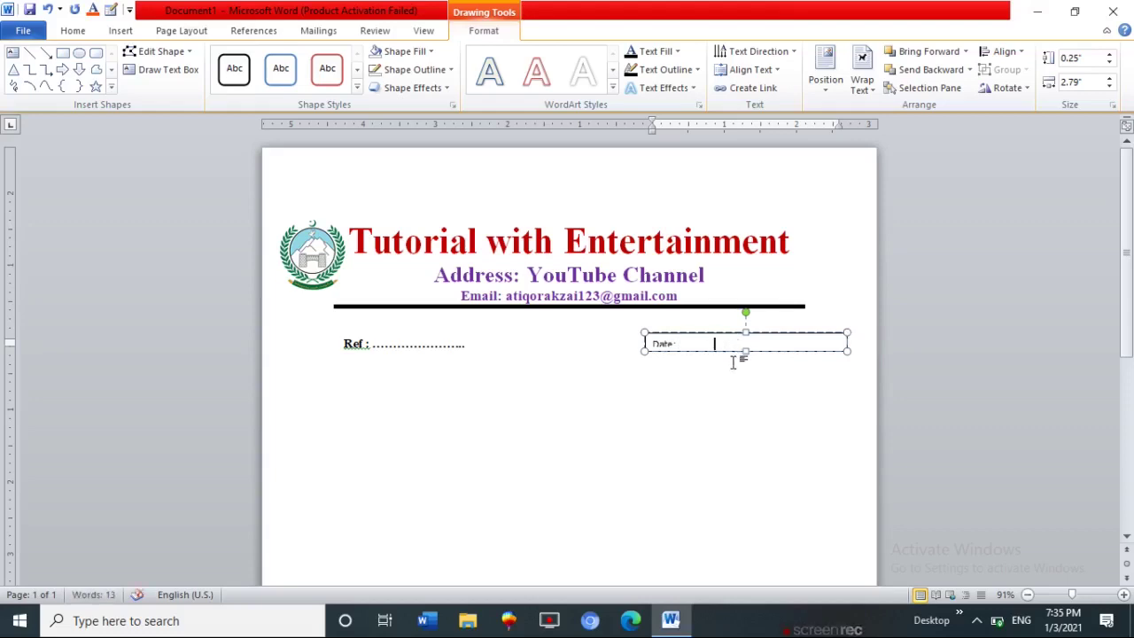
triple_click(739, 352)
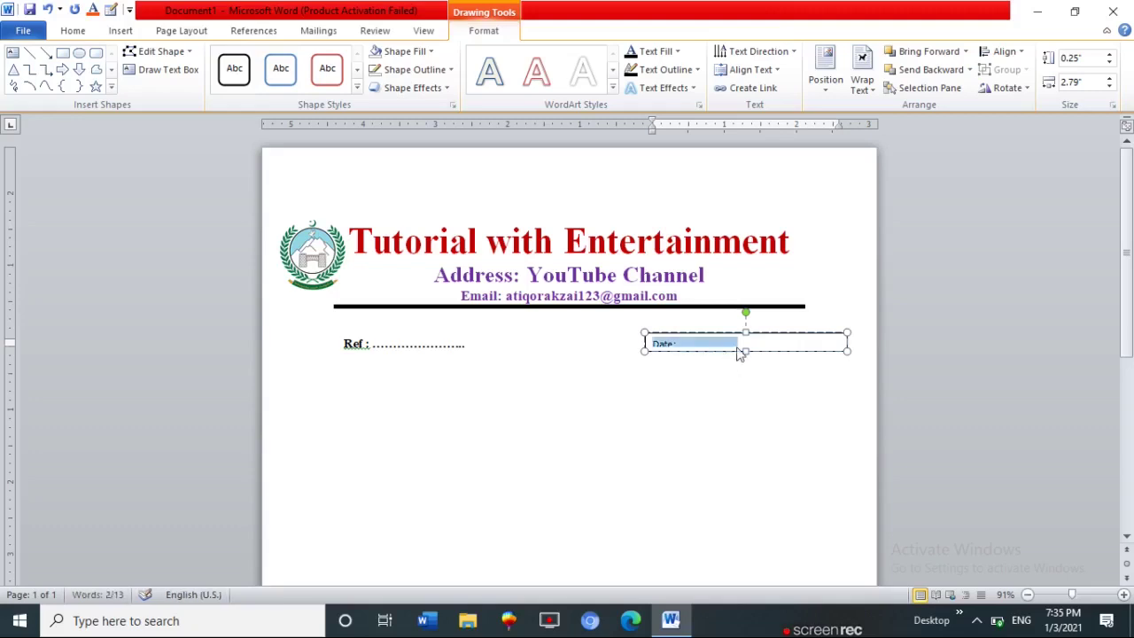
drag(745, 332, 745, 324)
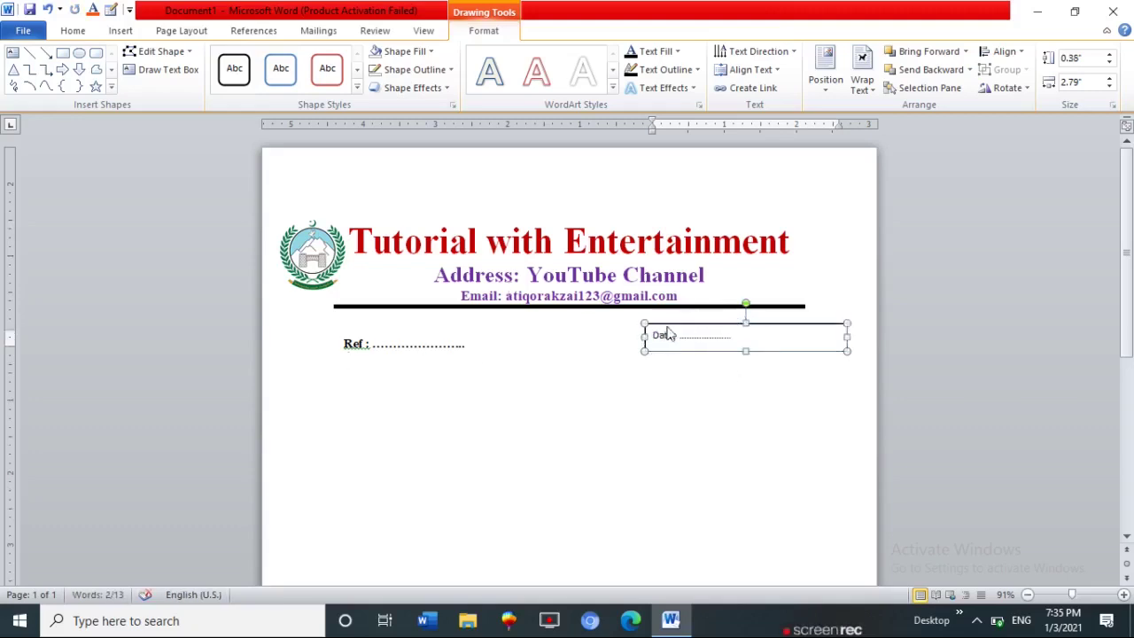
drag(746, 351, 746, 358)
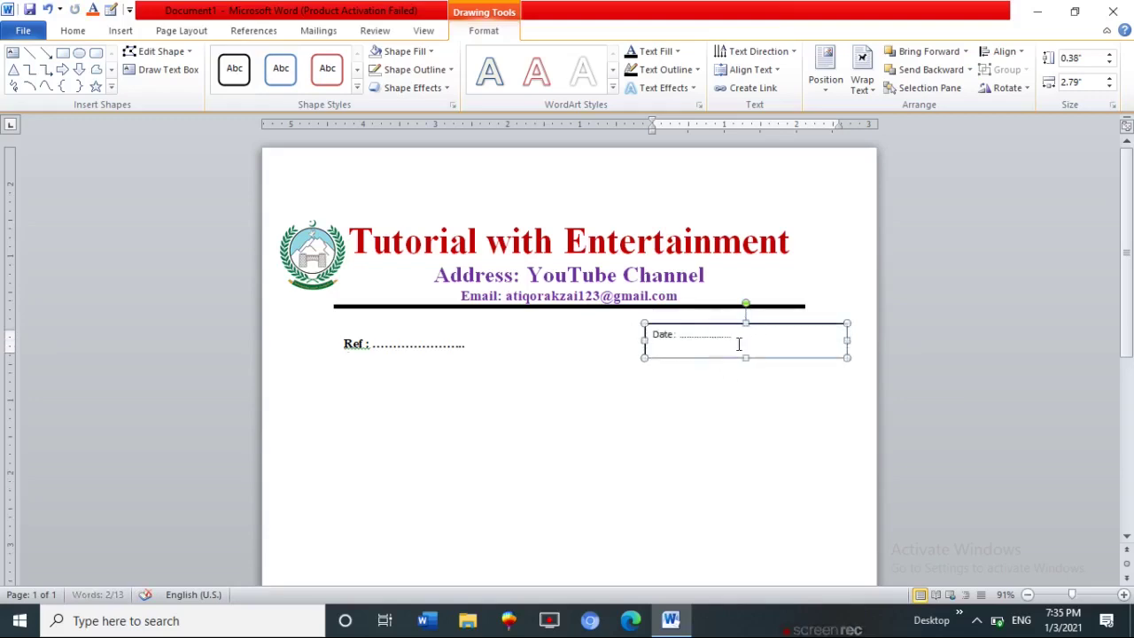
Make the Date text bold, Times New Roman, size 14
click(73, 31)
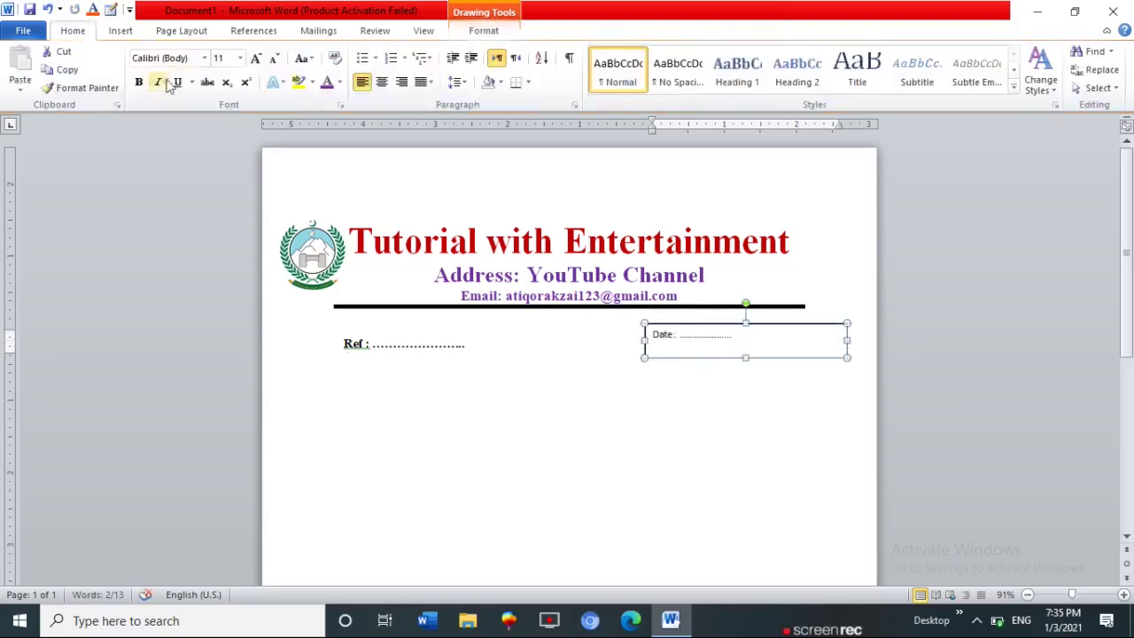
click(139, 83)
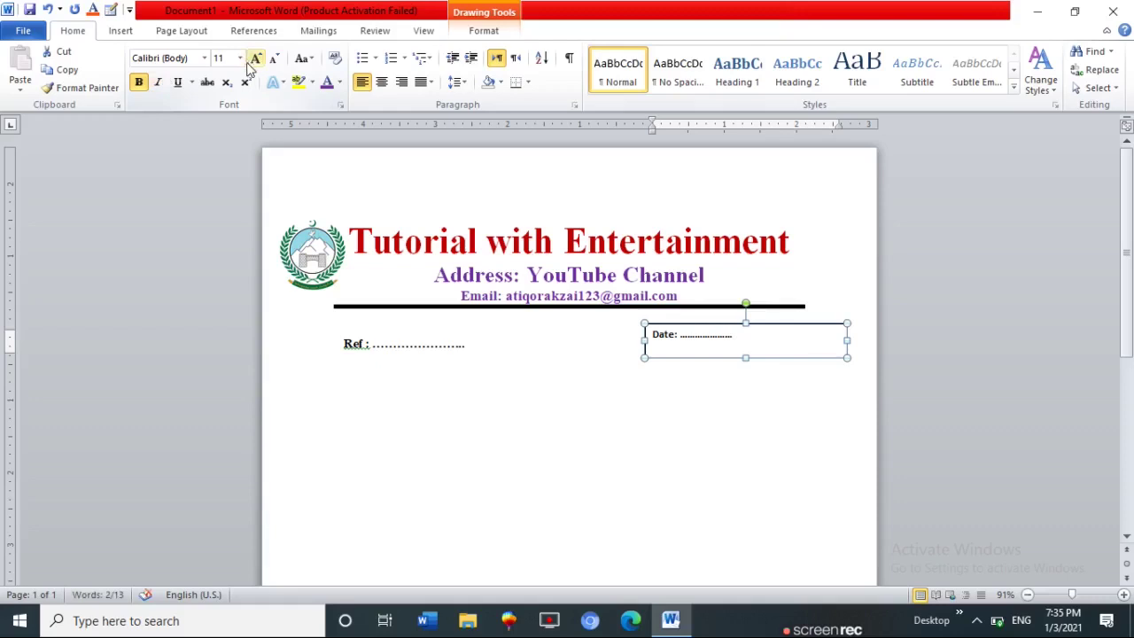
click(204, 58)
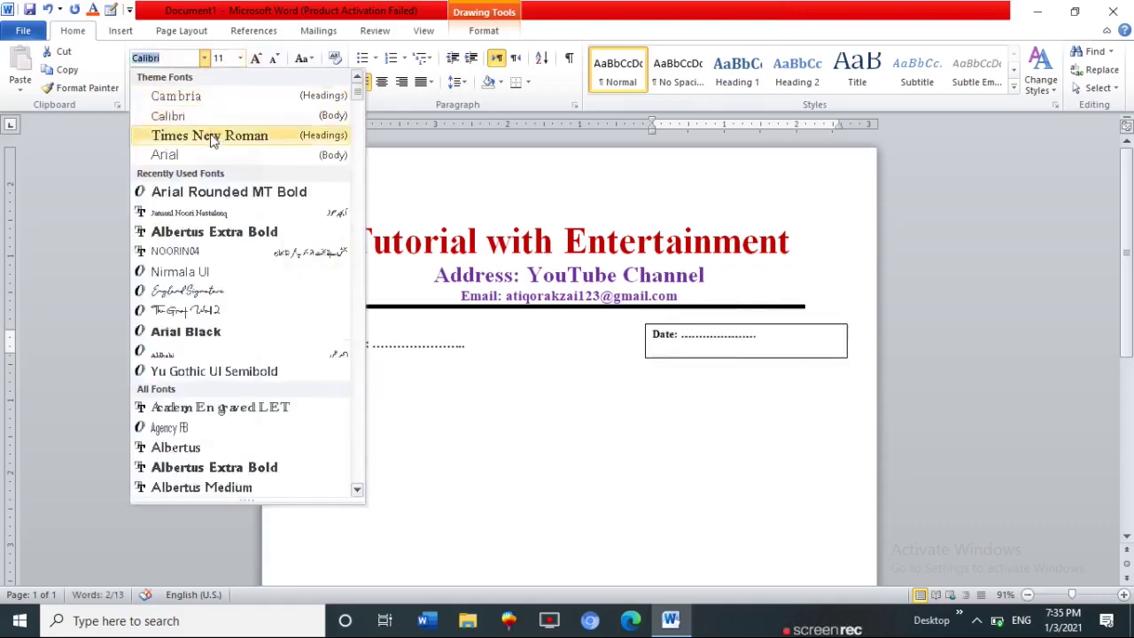
click(209, 134)
click(240, 60)
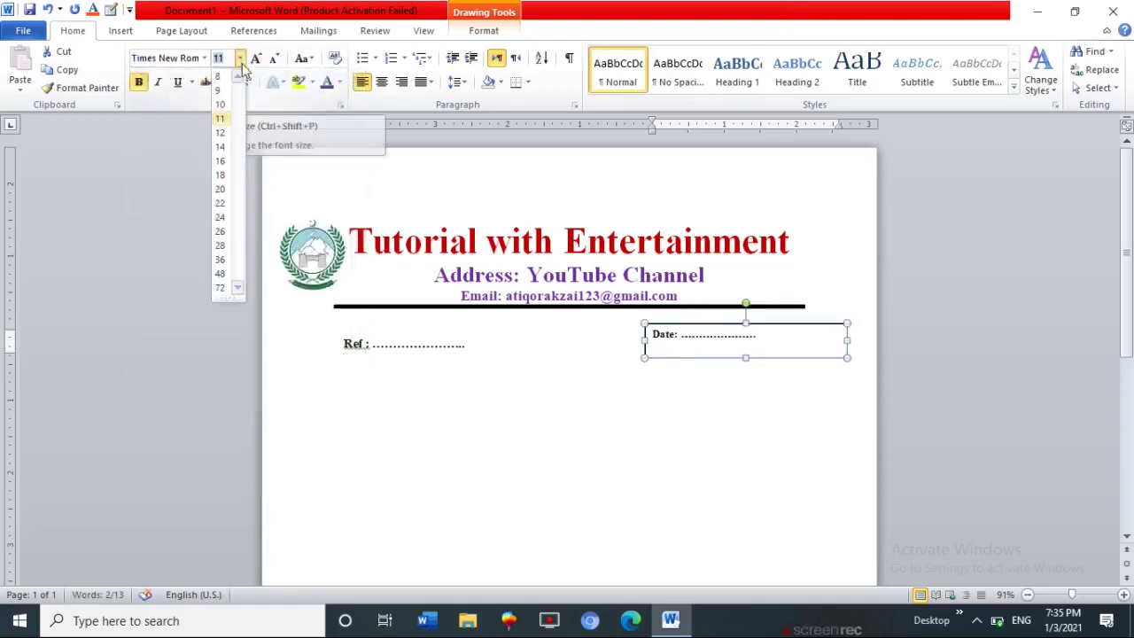
click(221, 149)
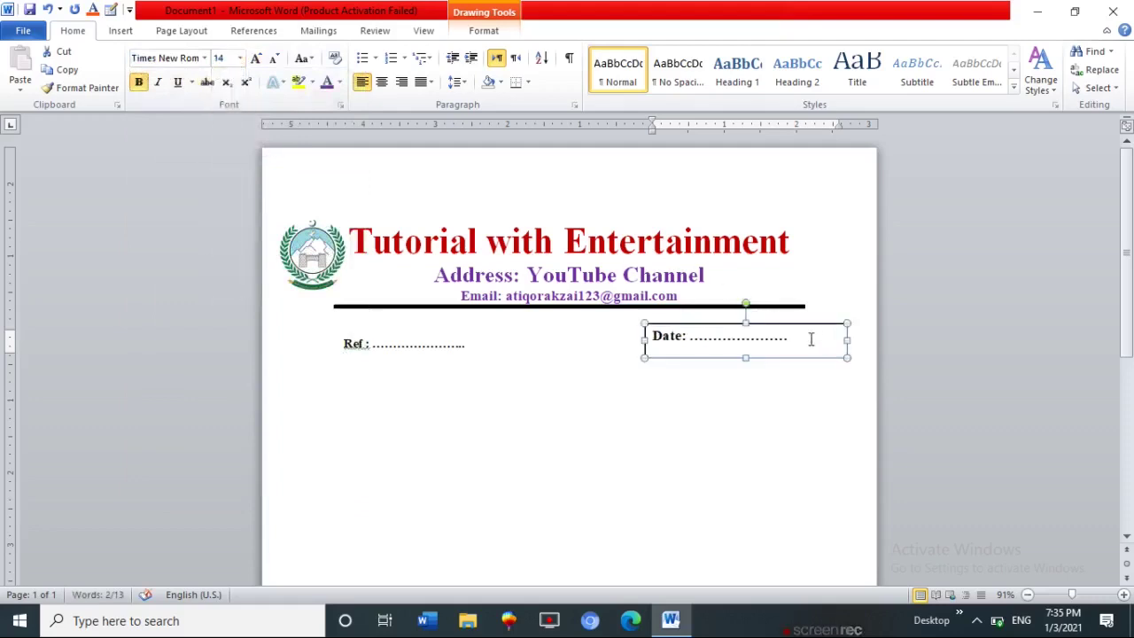
Shorten the Date box from the top and set its shape outline to No Outline
drag(745, 322, 744, 332)
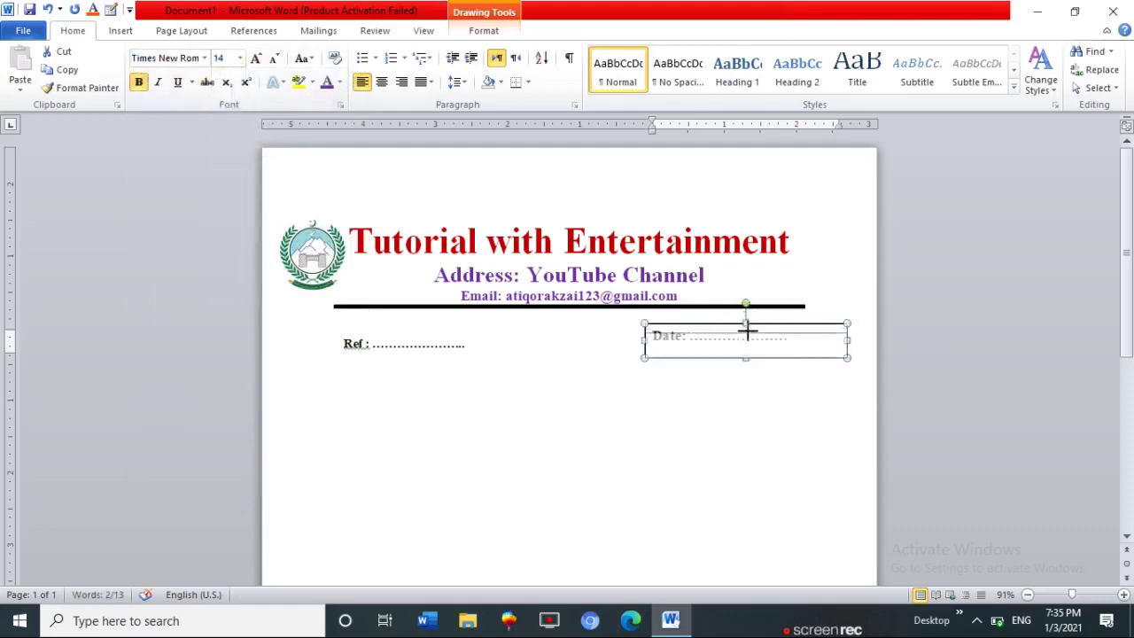
click(617, 335)
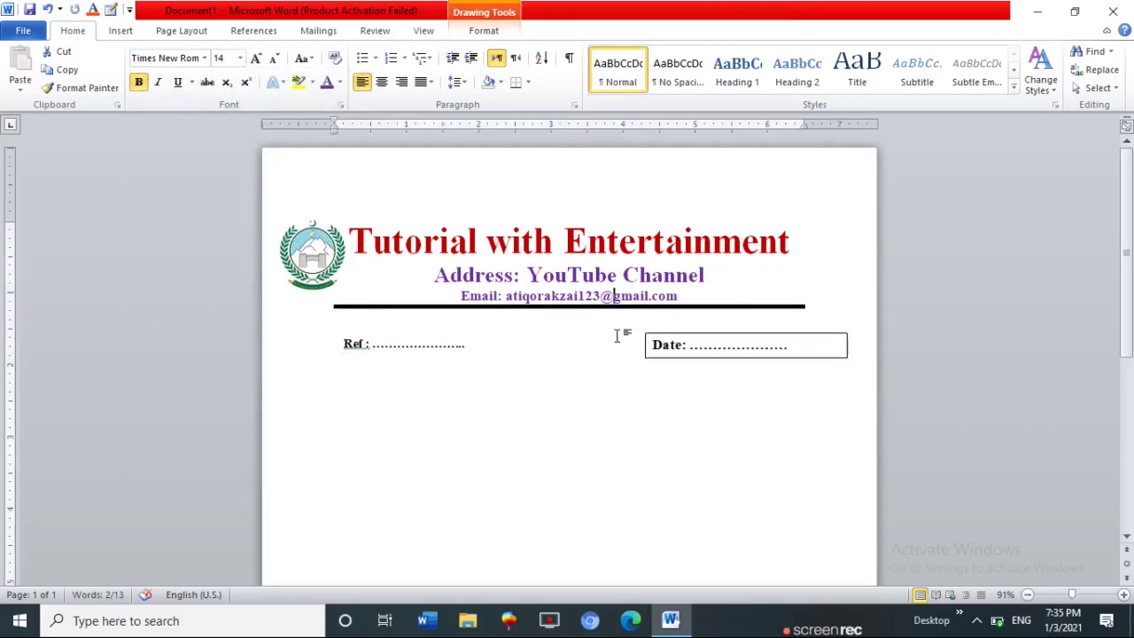
click(706, 348)
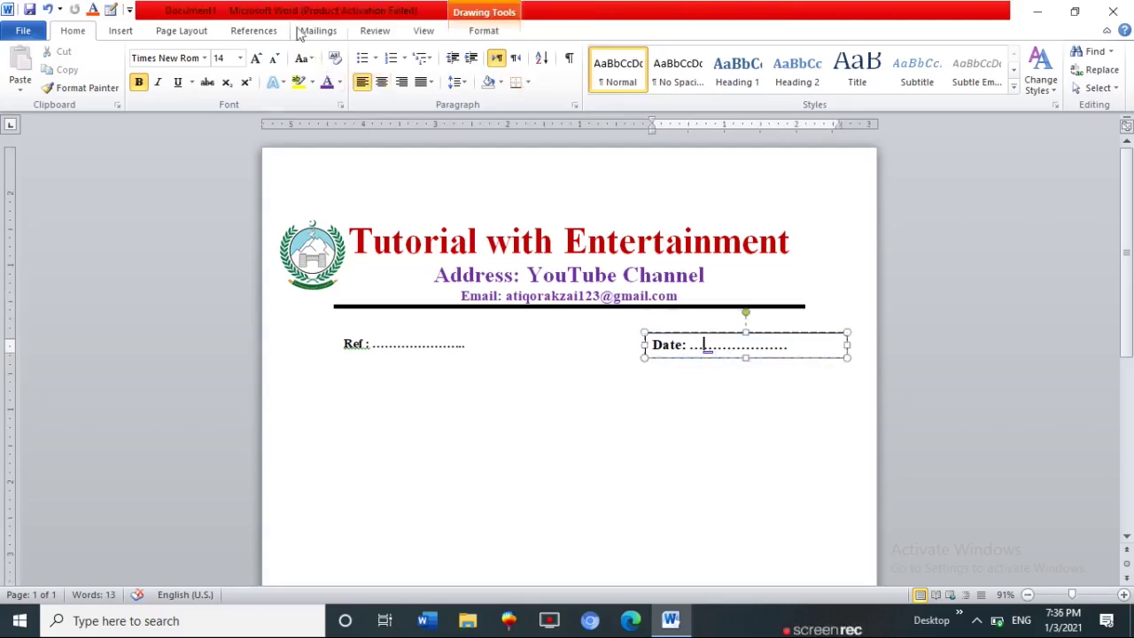
click(484, 30)
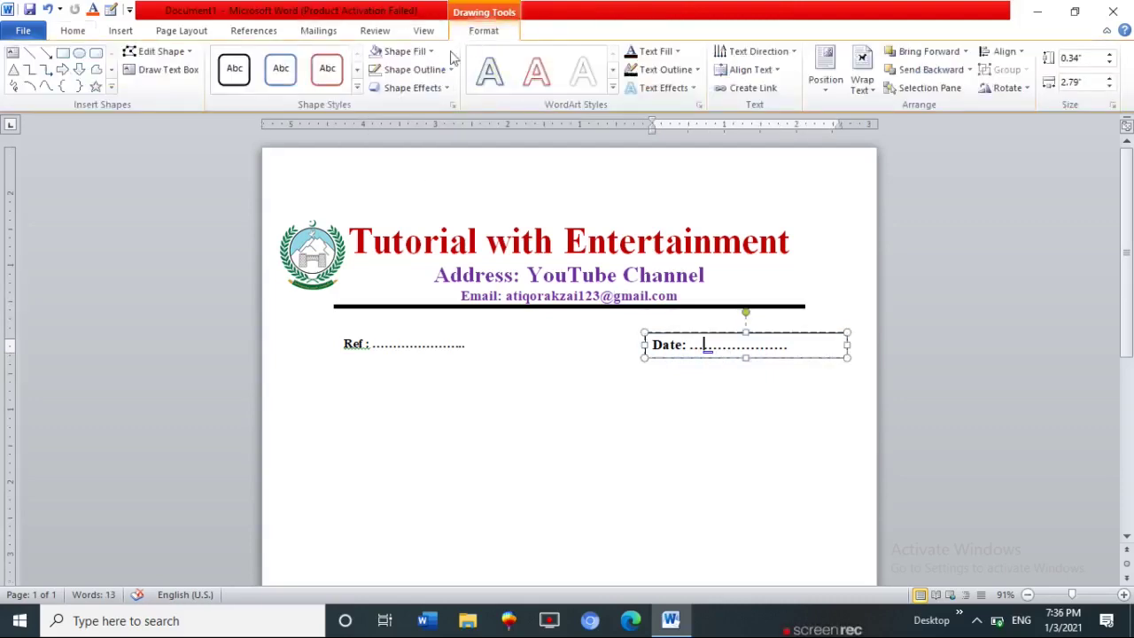
click(426, 71)
click(399, 208)
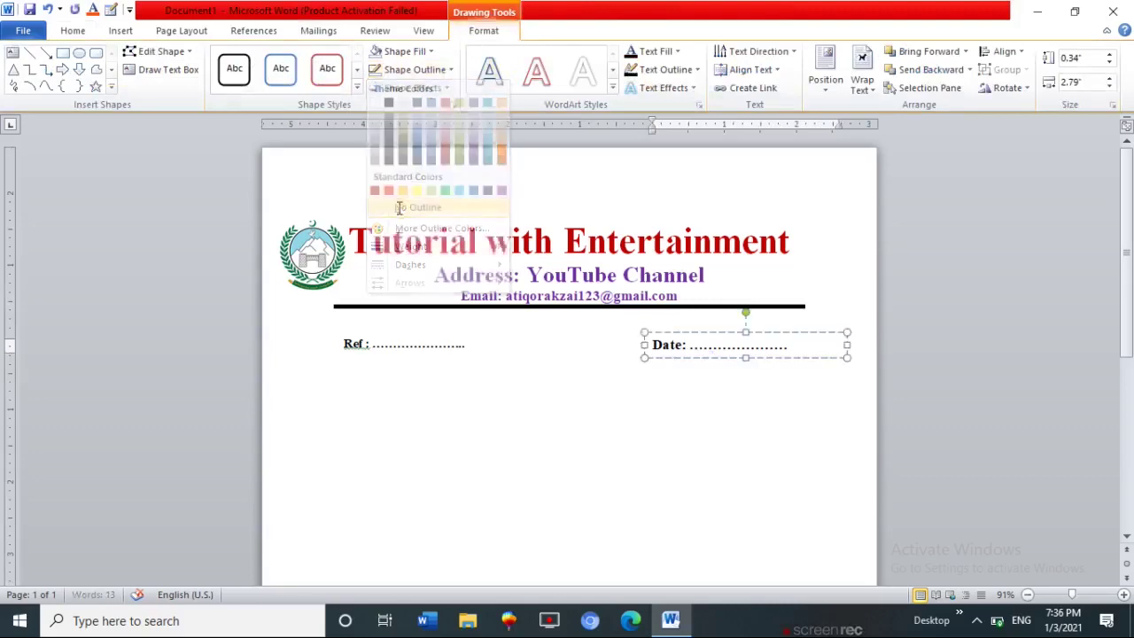
click(447, 324)
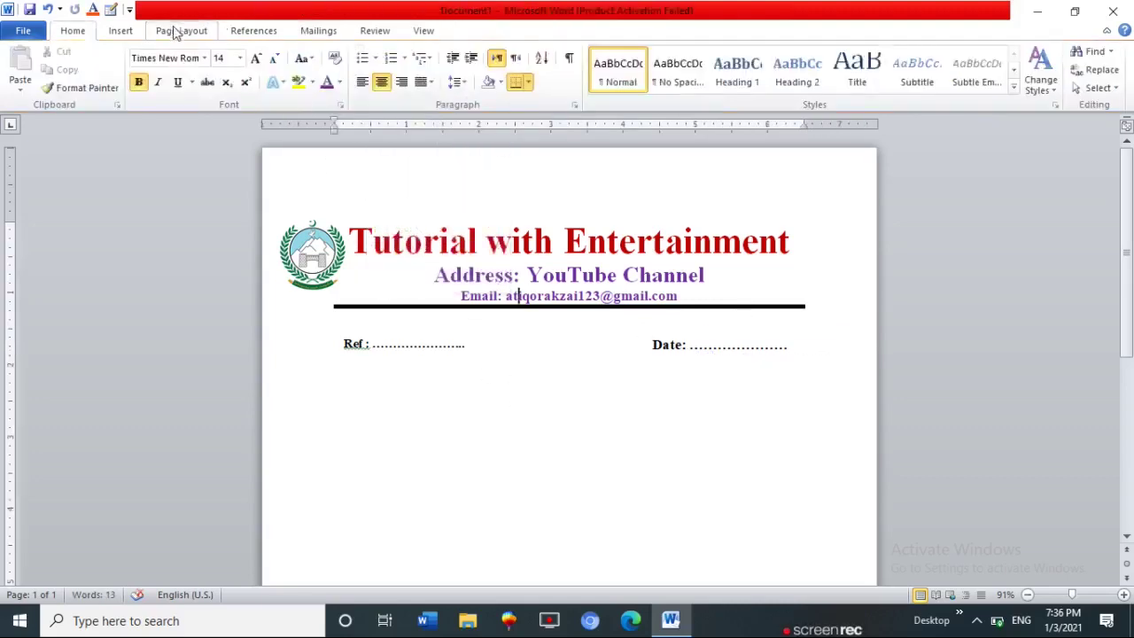
Apply a custom picture watermark using KP_logo from the Desktop, with Auto scale and washout
click(174, 33)
click(393, 84)
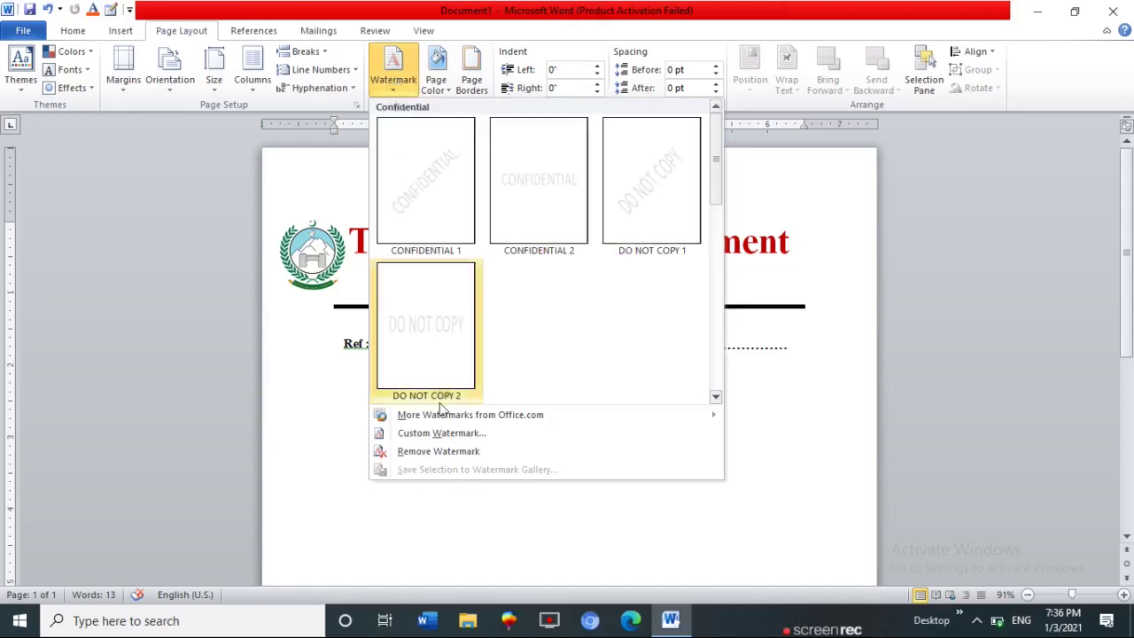
click(436, 433)
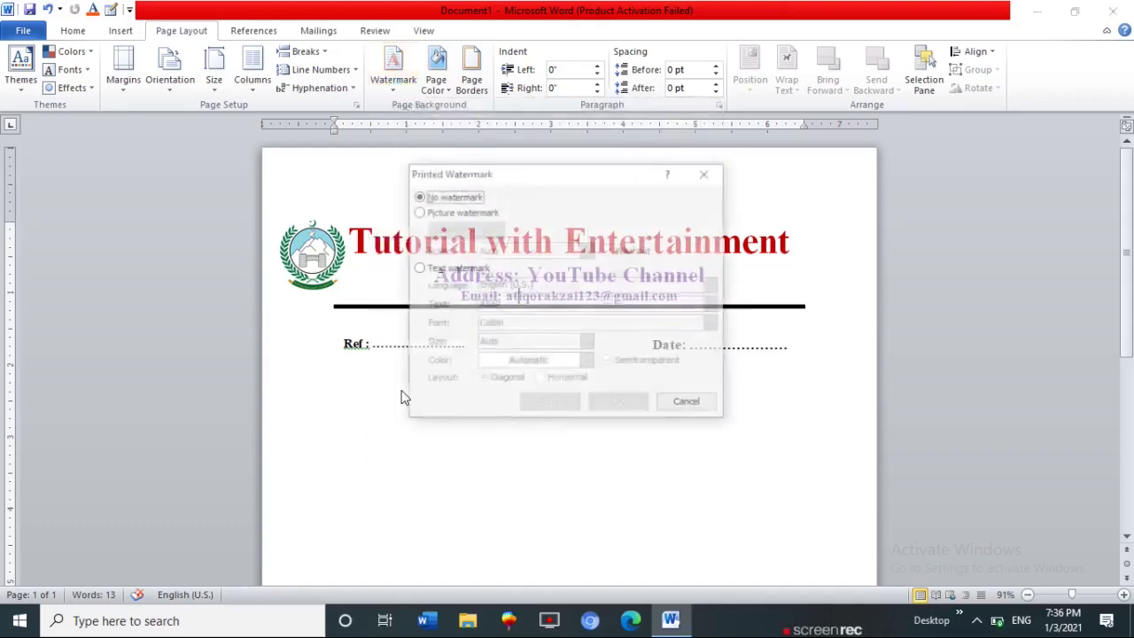
click(450, 213)
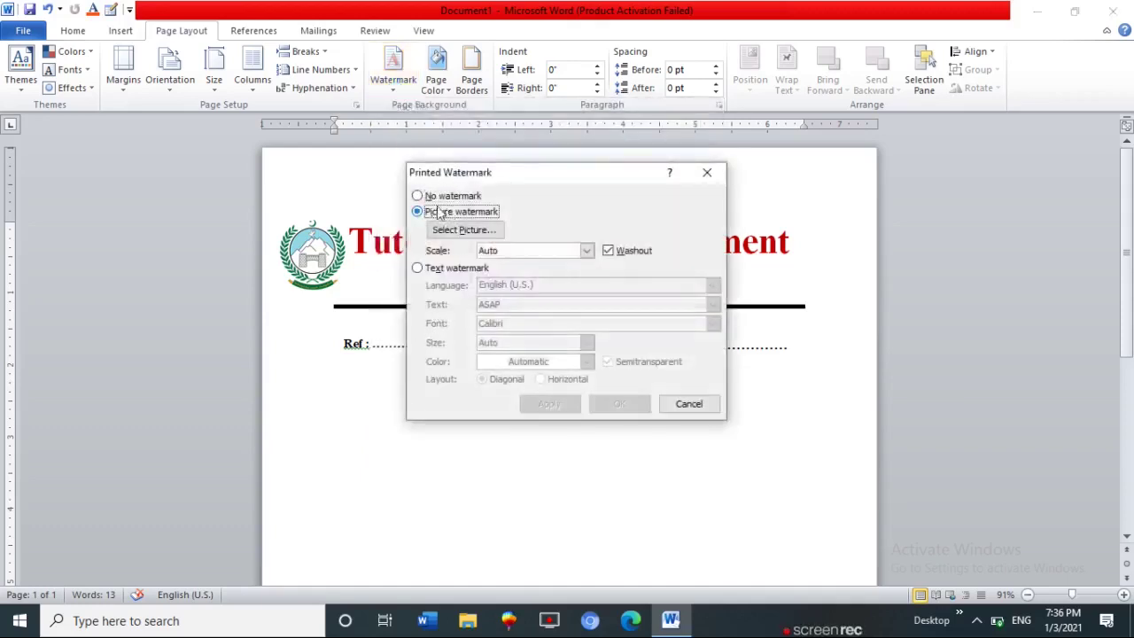
click(586, 252)
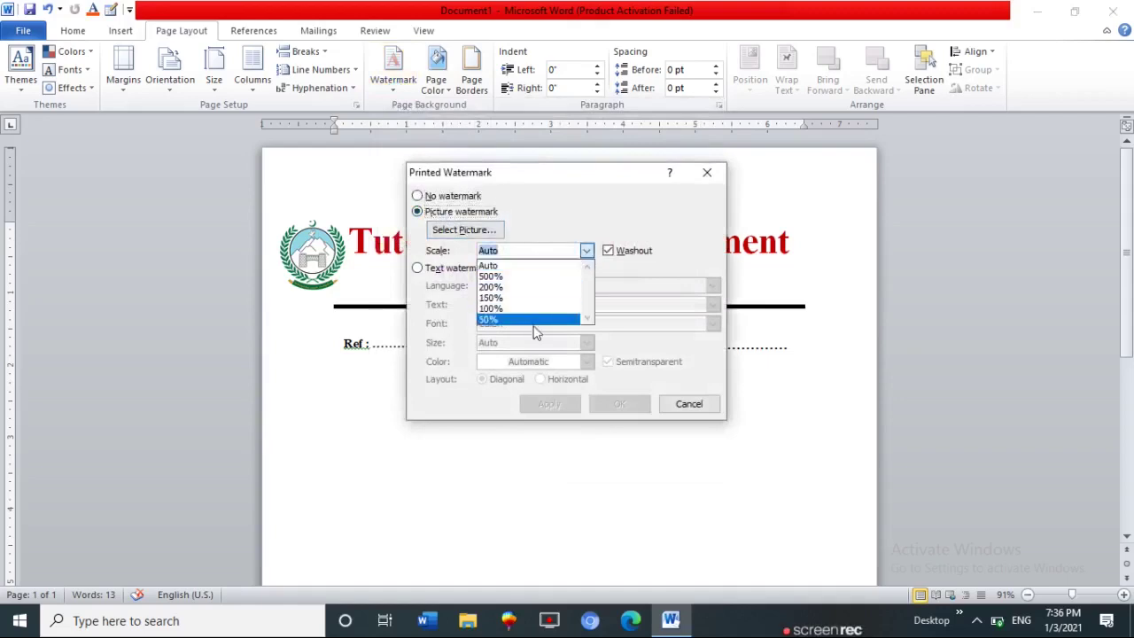
click(532, 324)
click(479, 231)
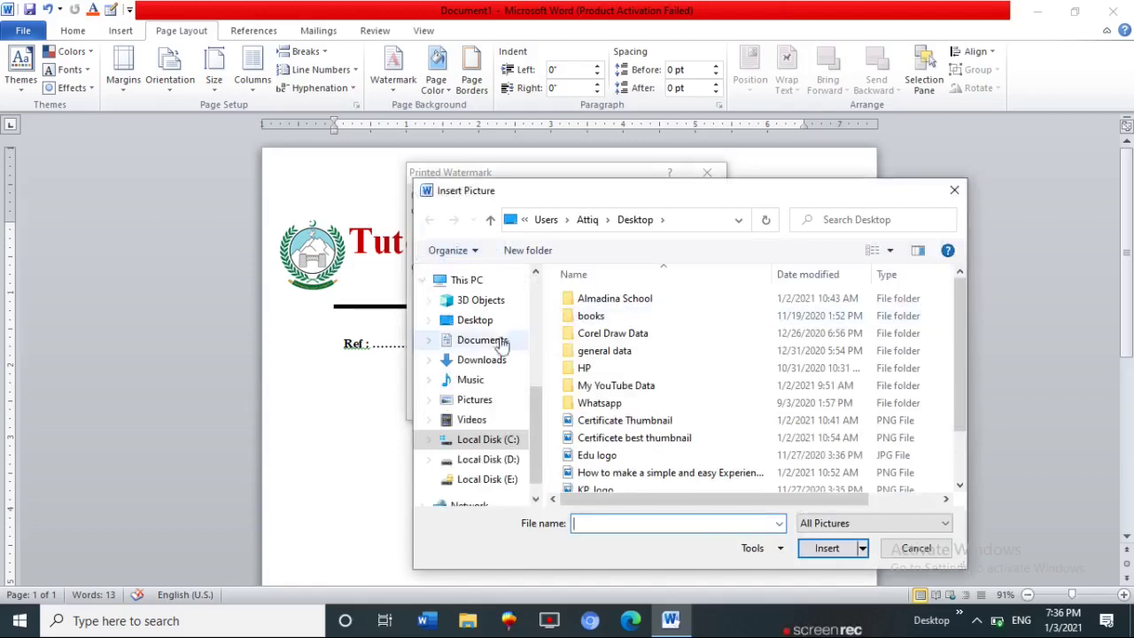
click(488, 321)
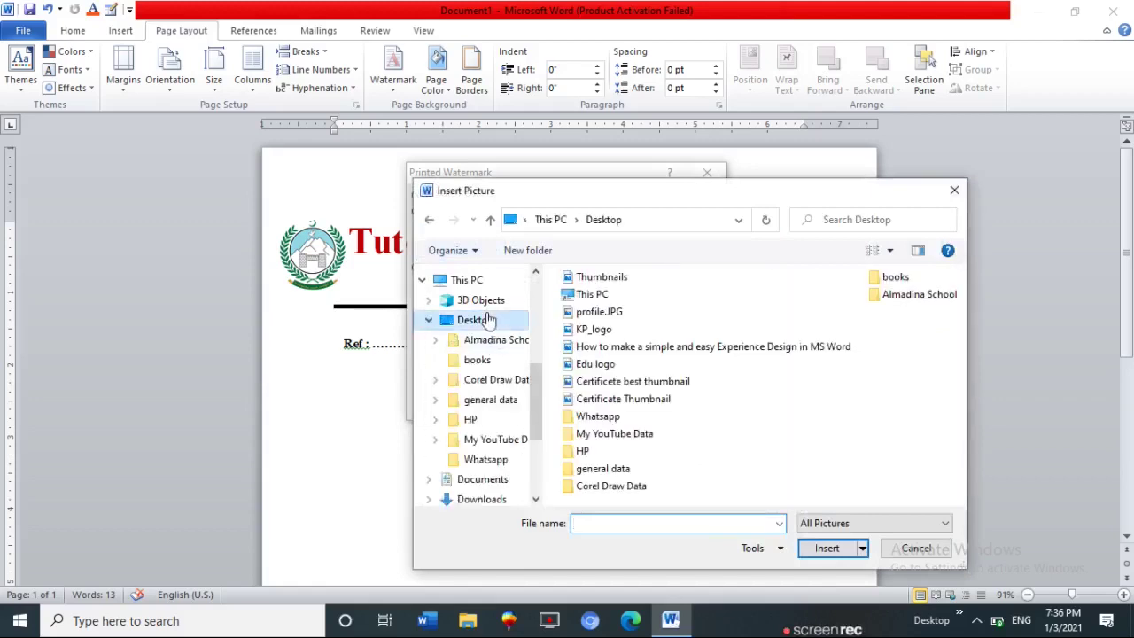
click(593, 328)
click(829, 548)
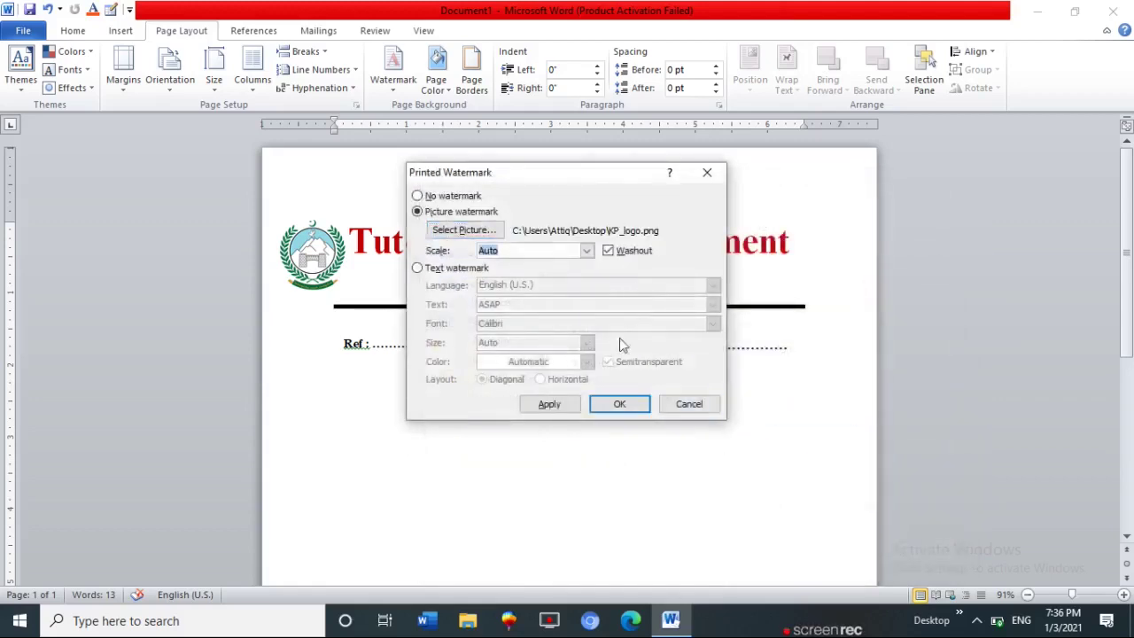
click(542, 407)
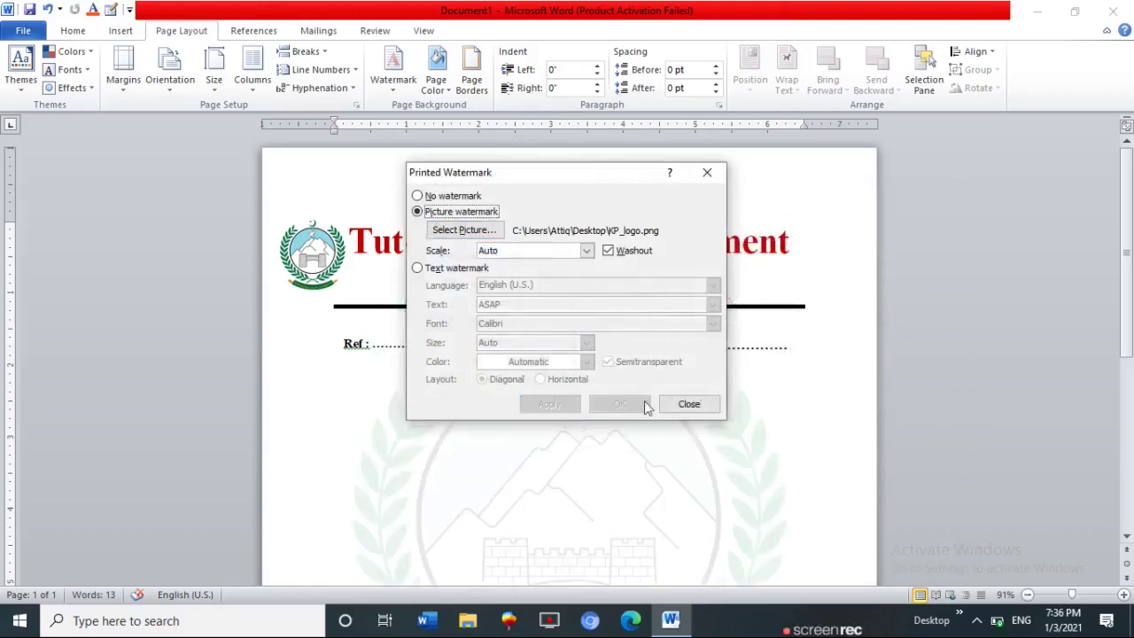
click(675, 404)
scroll(612, 371, down, 3)
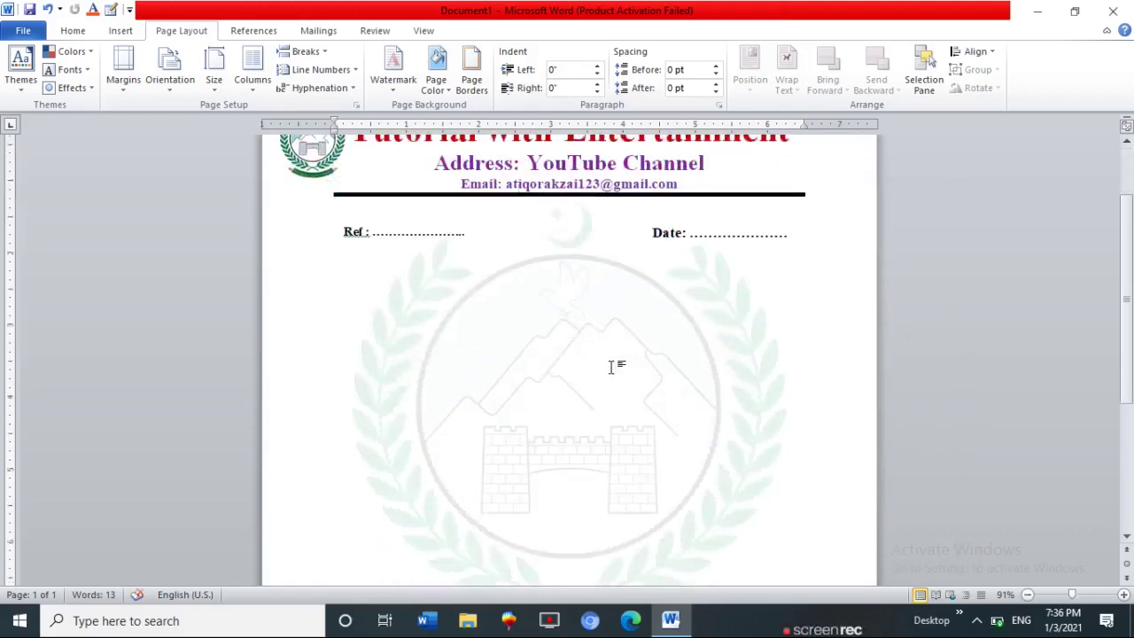
scroll(612, 370, down, 2)
scroll(612, 369, up, 3)
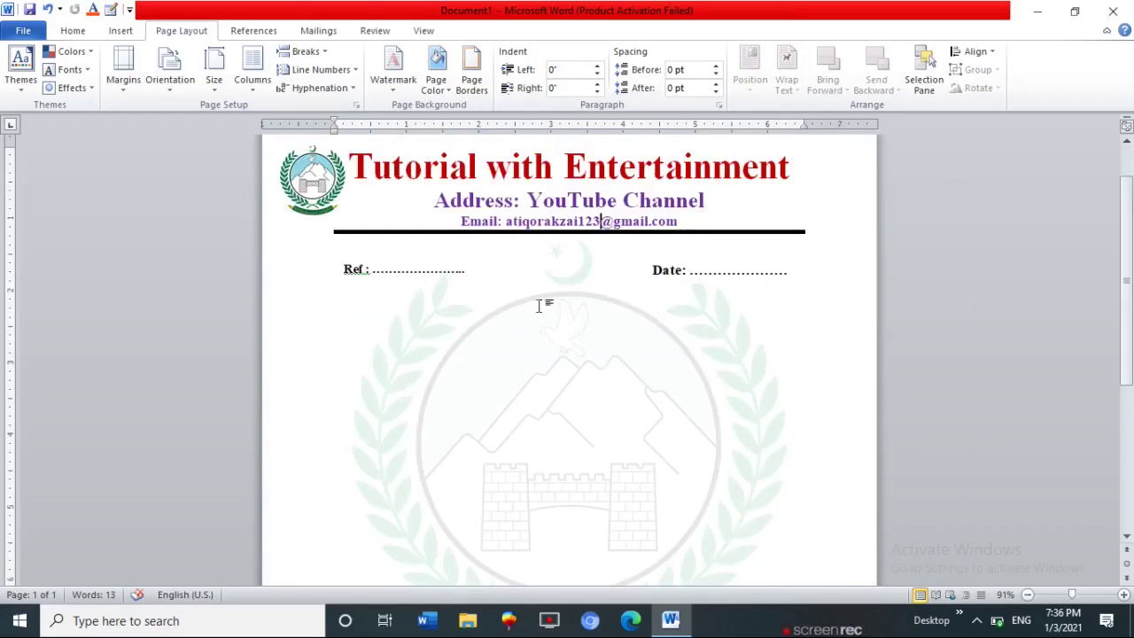
scroll(539, 306, up, 1)
scroll(519, 289, down, 3)
scroll(520, 291, down, 5)
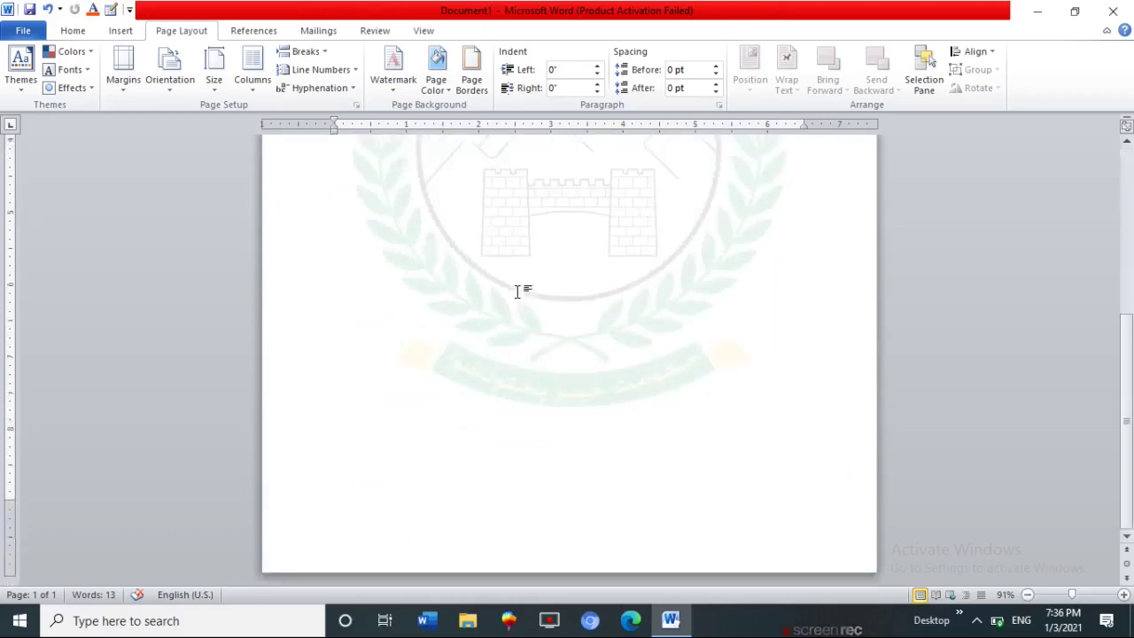
scroll(518, 291, up, 1)
scroll(518, 291, up, 3)
scroll(517, 291, up, 4)
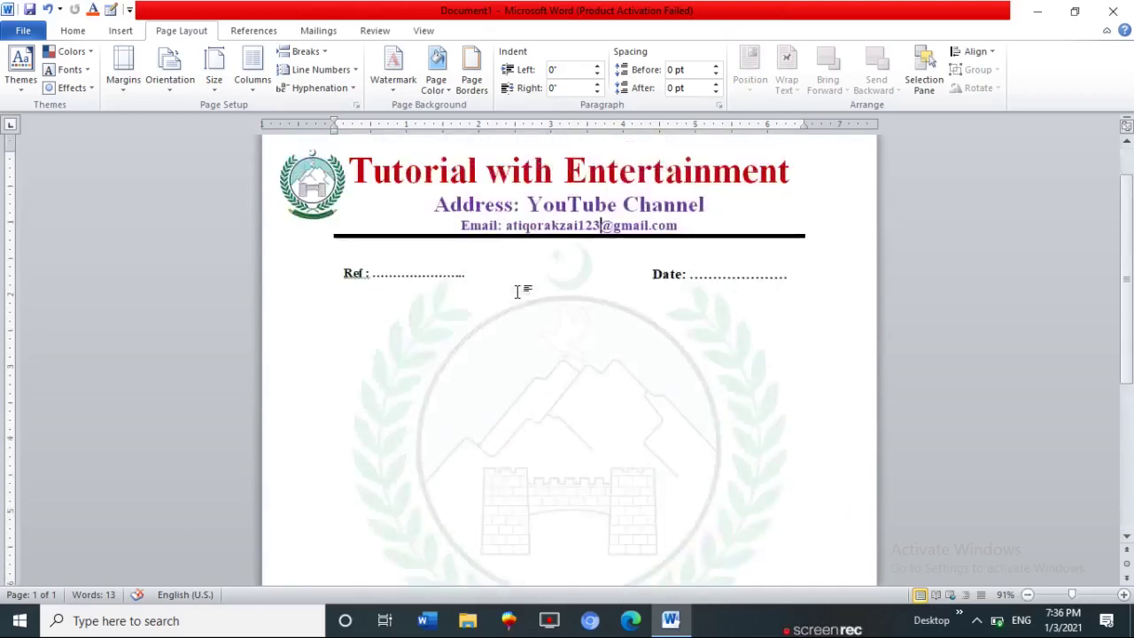
click(1059, 601)
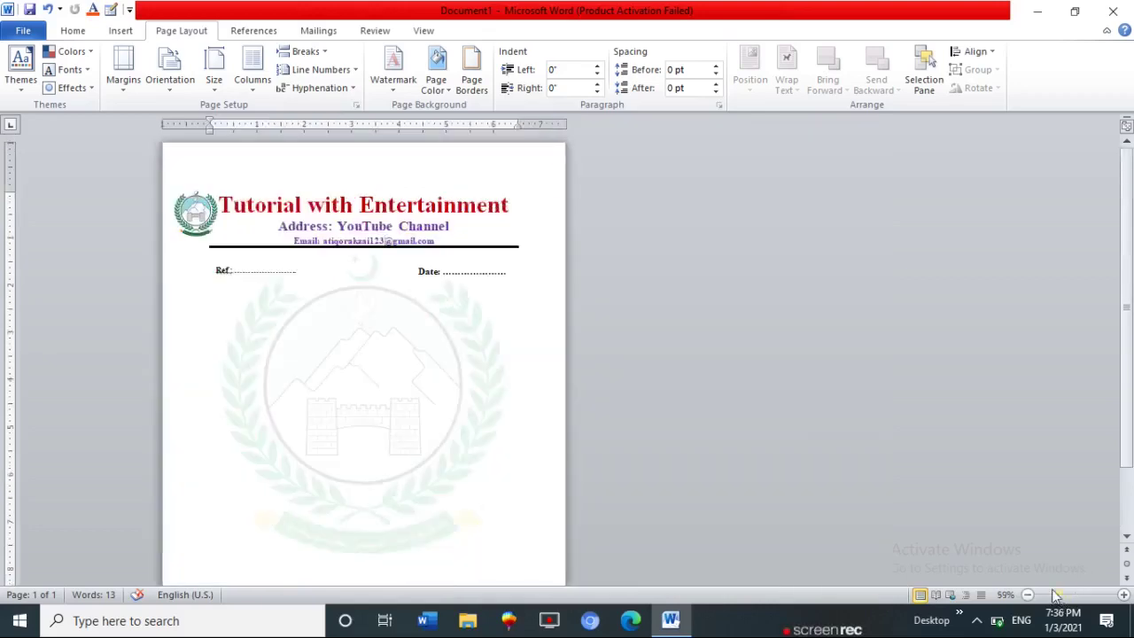
drag(1056, 595, 1069, 600)
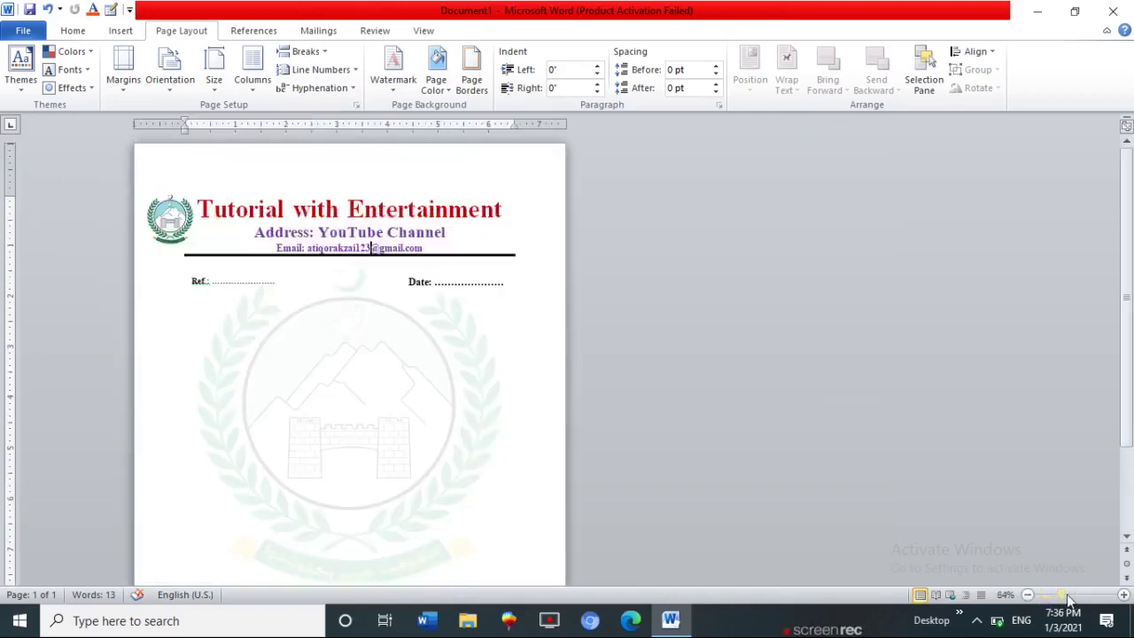
click(1075, 596)
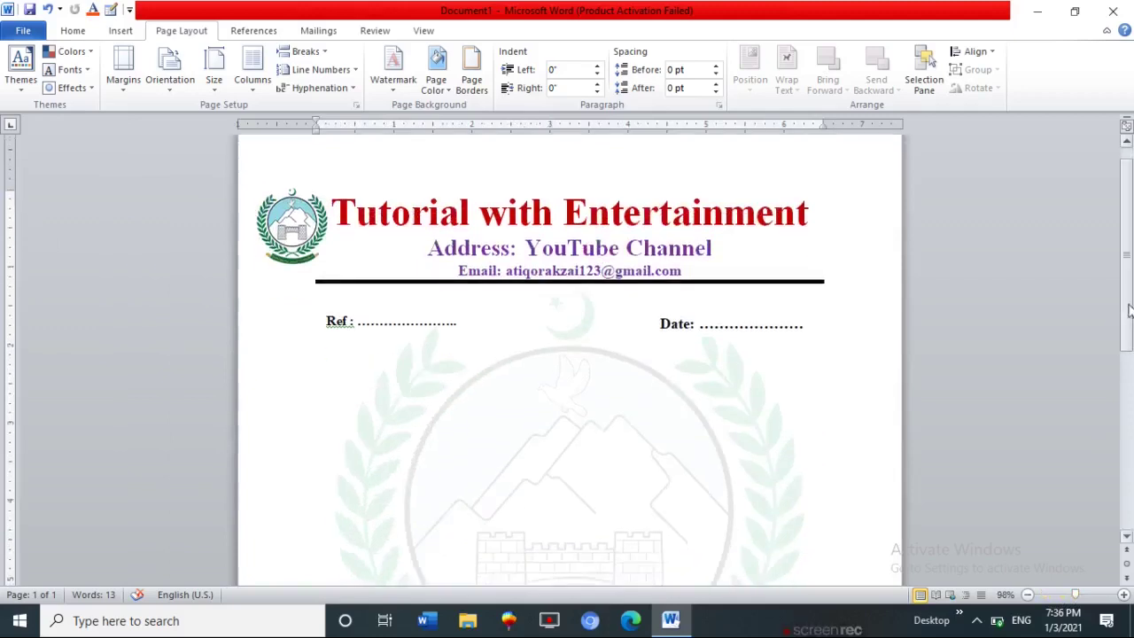
drag(1130, 309, 1130, 328)
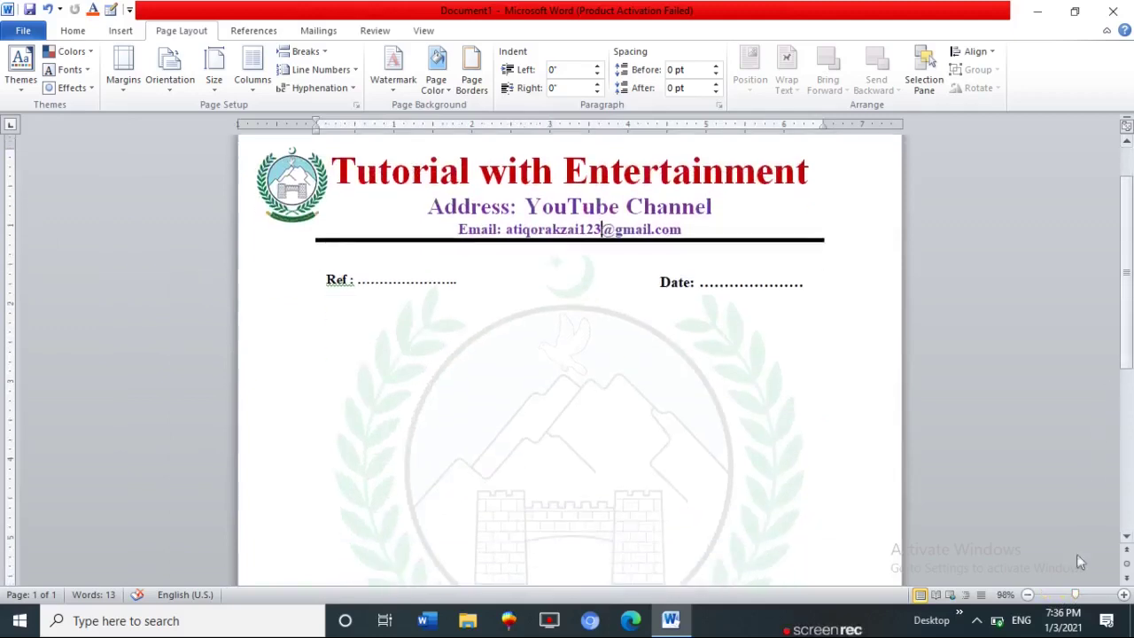
click(1062, 596)
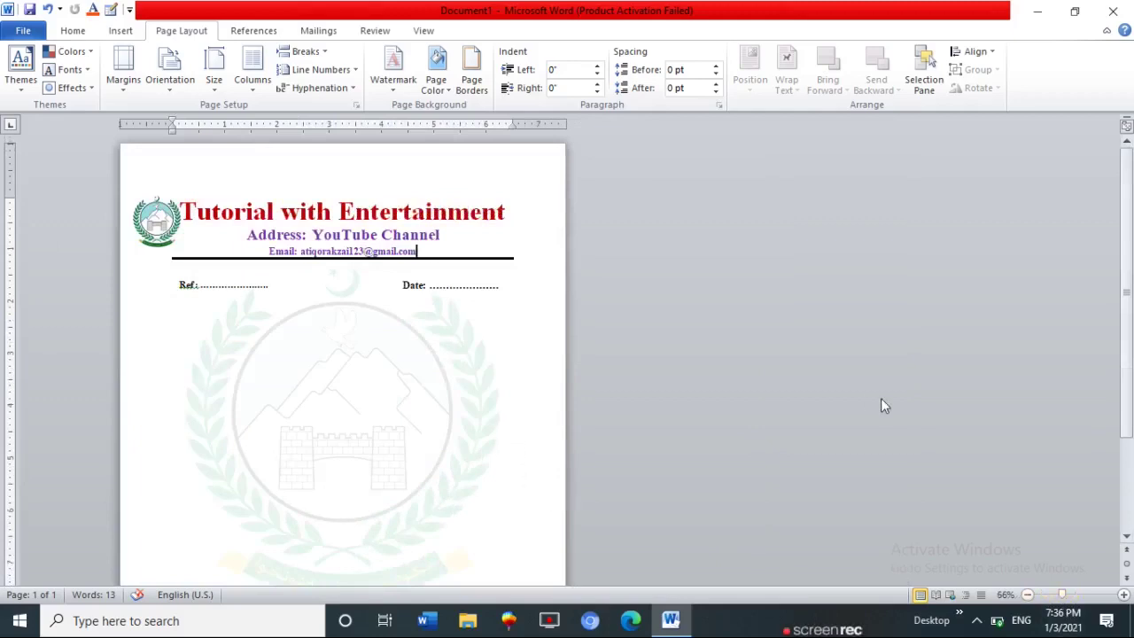
drag(1131, 308, 1131, 335)
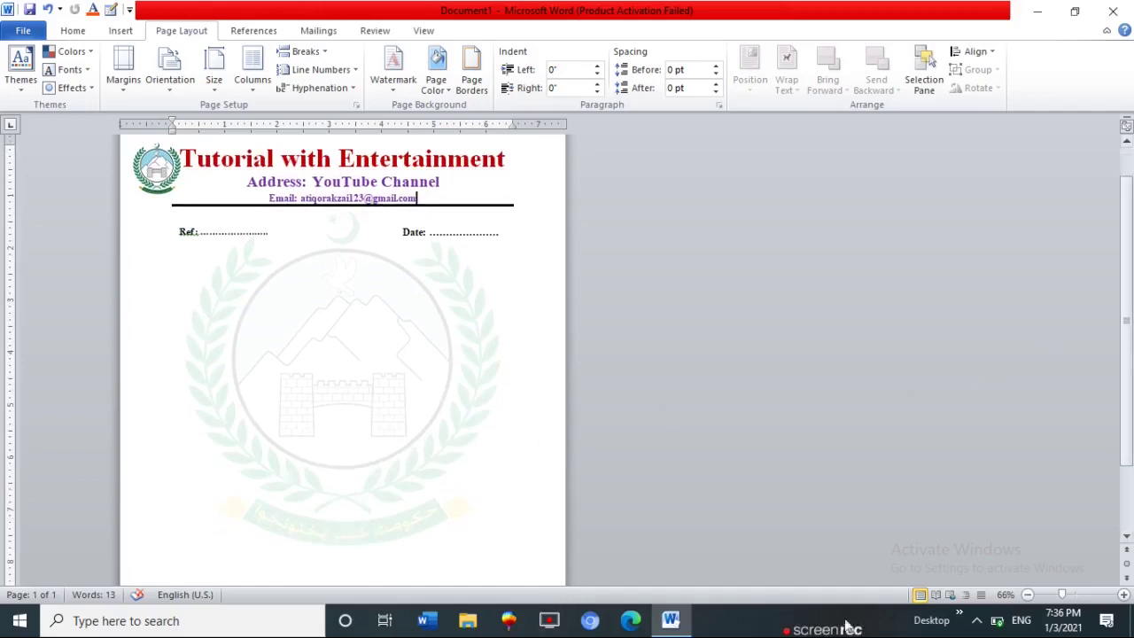
mouse_move(846, 635)
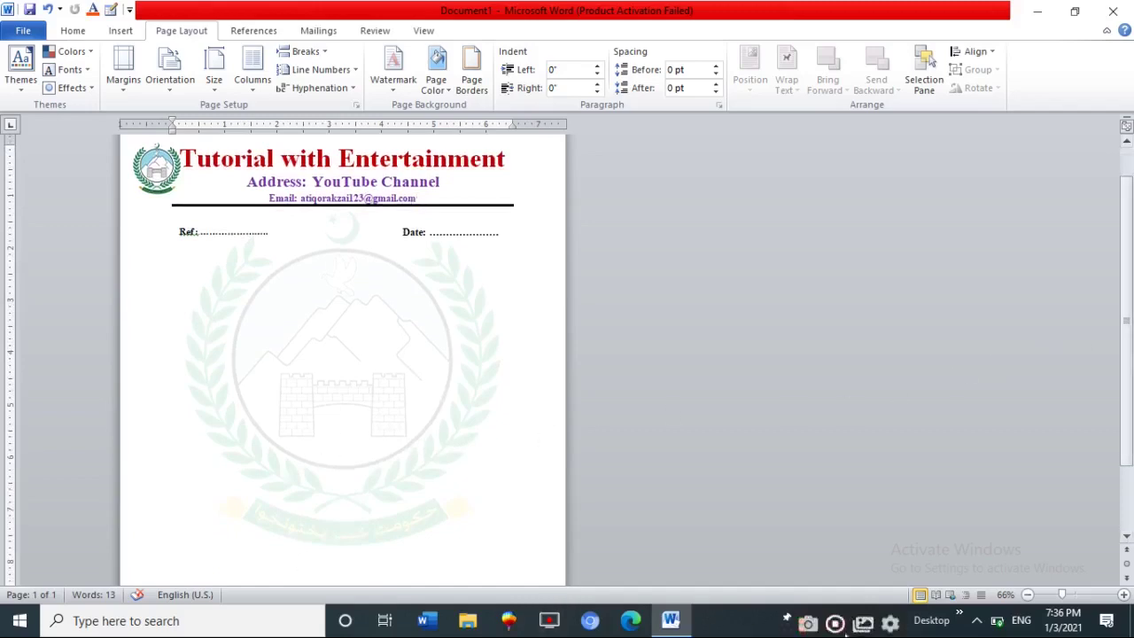
Screenshot the letterhead page area in ScreenRec and name it 'Thumbnails' on the Desktop
click(806, 623)
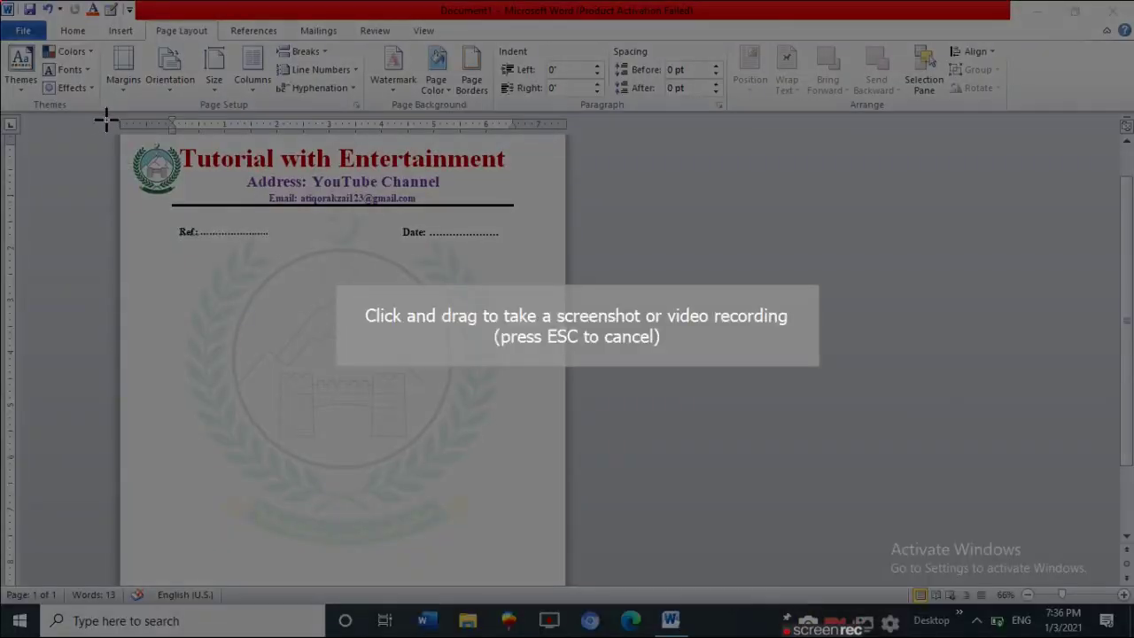
drag(121, 132, 557, 570)
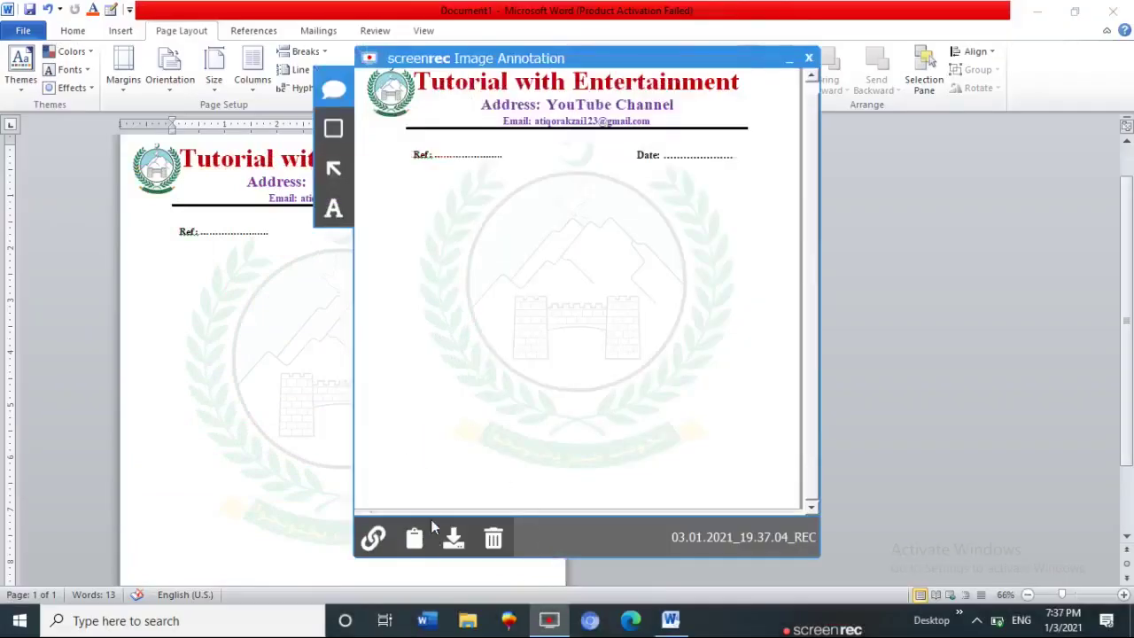
click(448, 536)
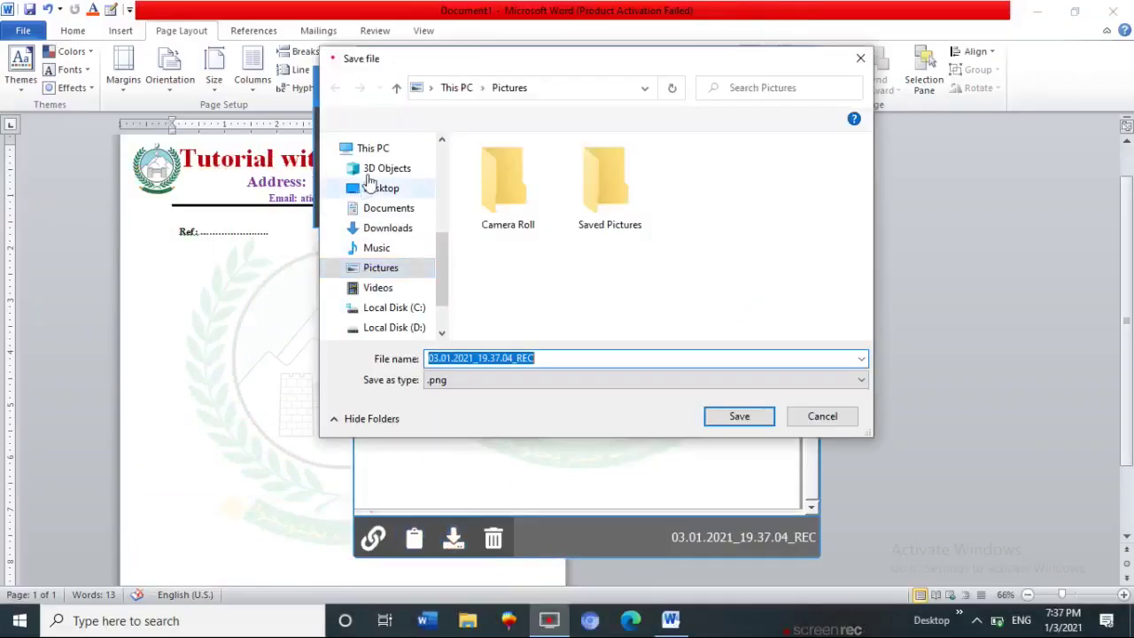
click(379, 188)
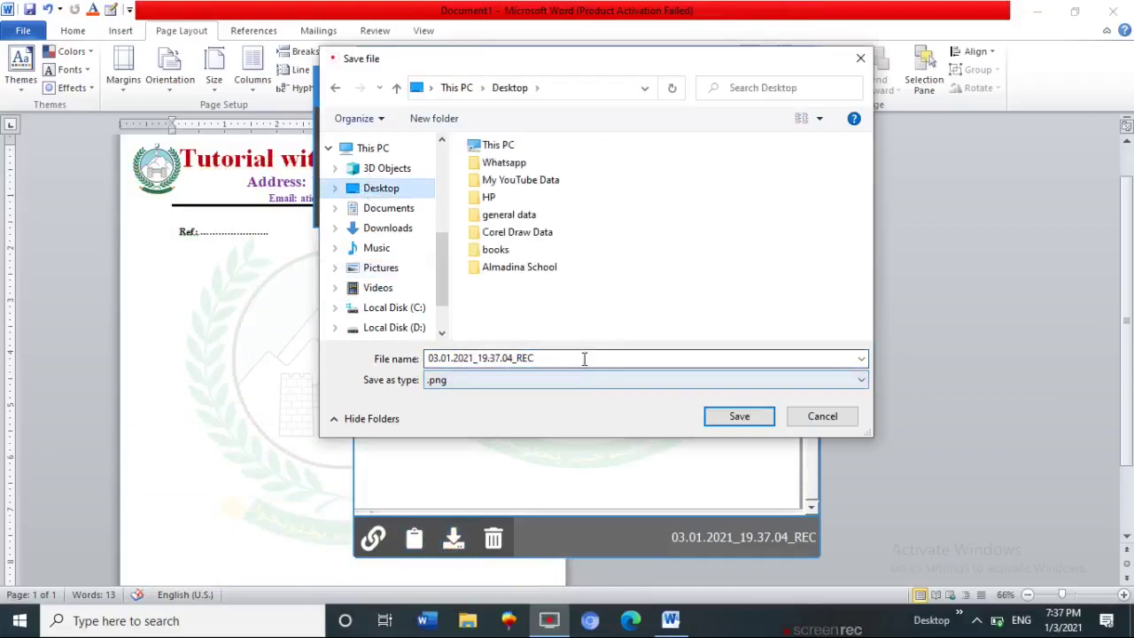
double_click(501, 357)
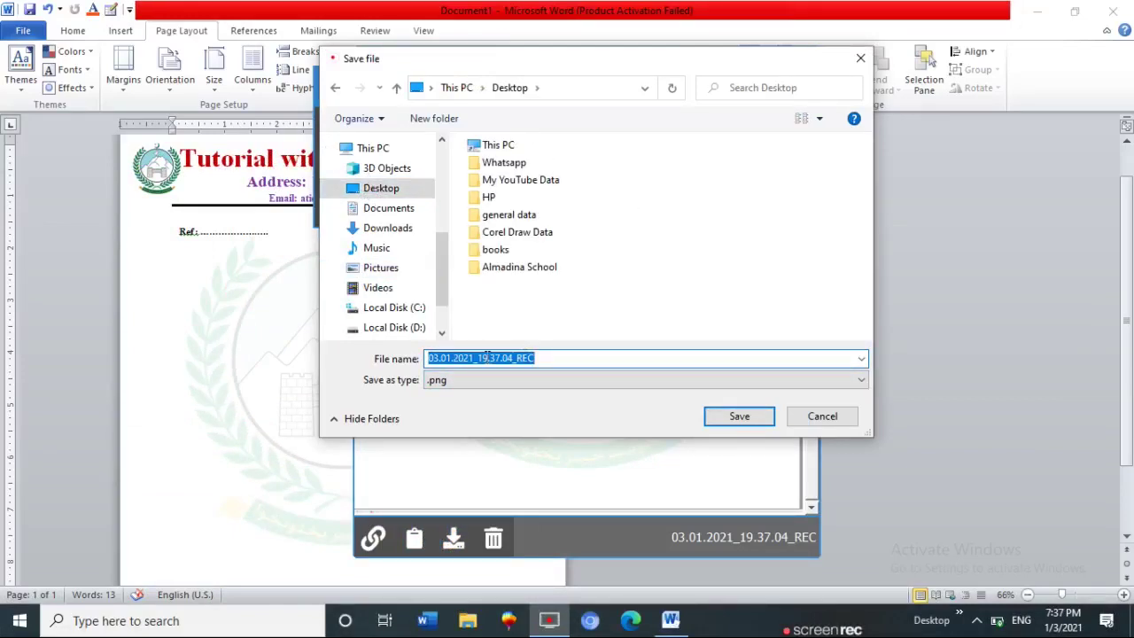
text(Thumbn)
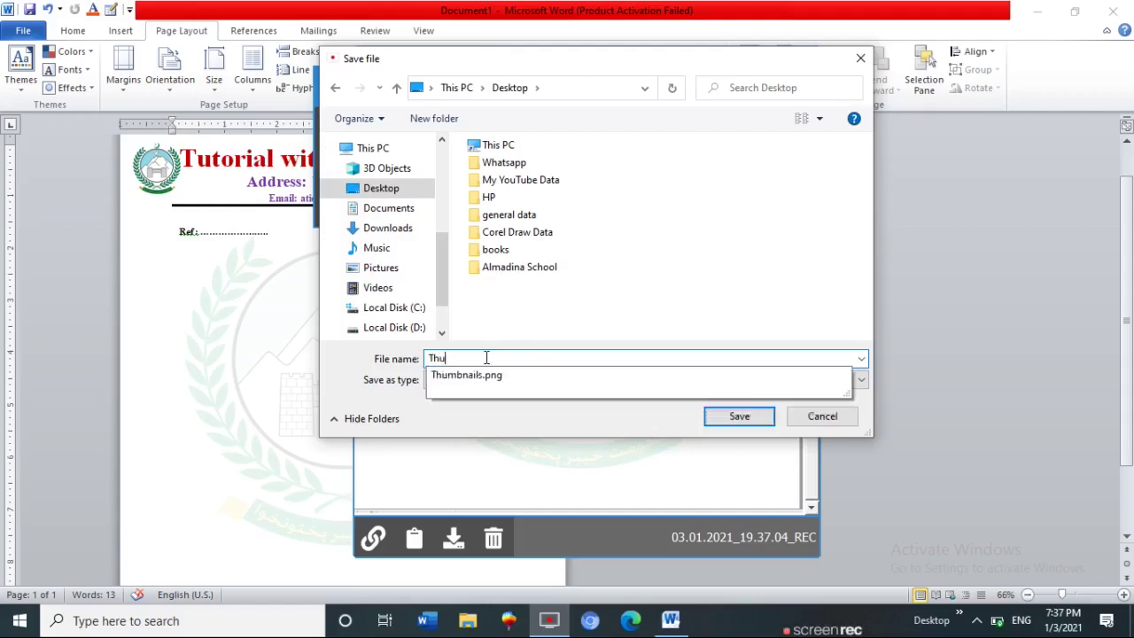
text(ails)
click(485, 358)
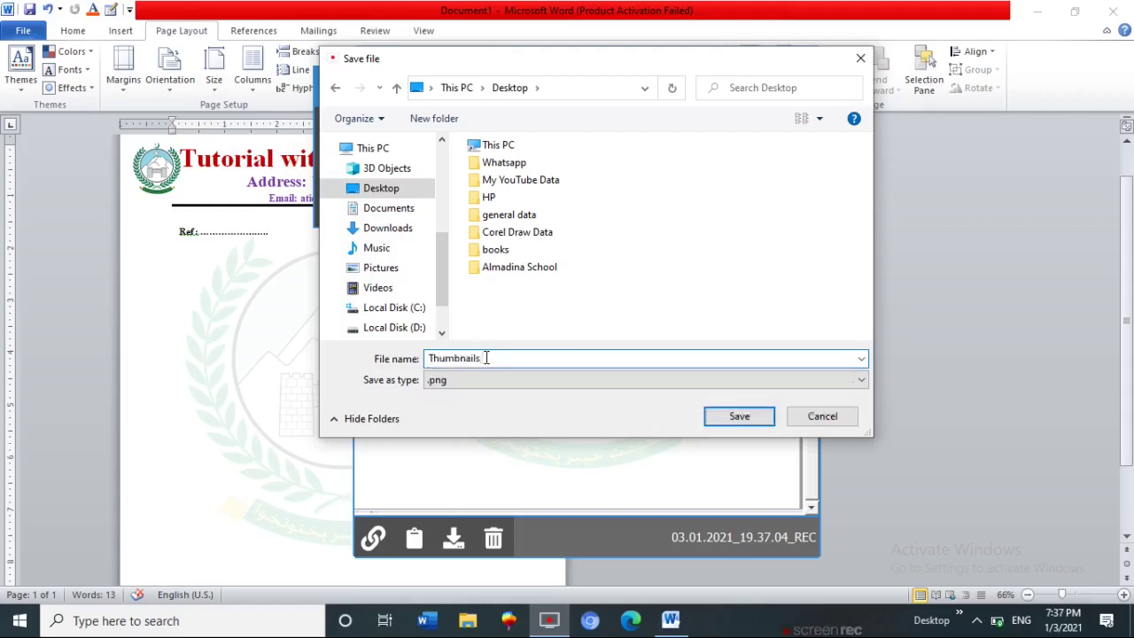